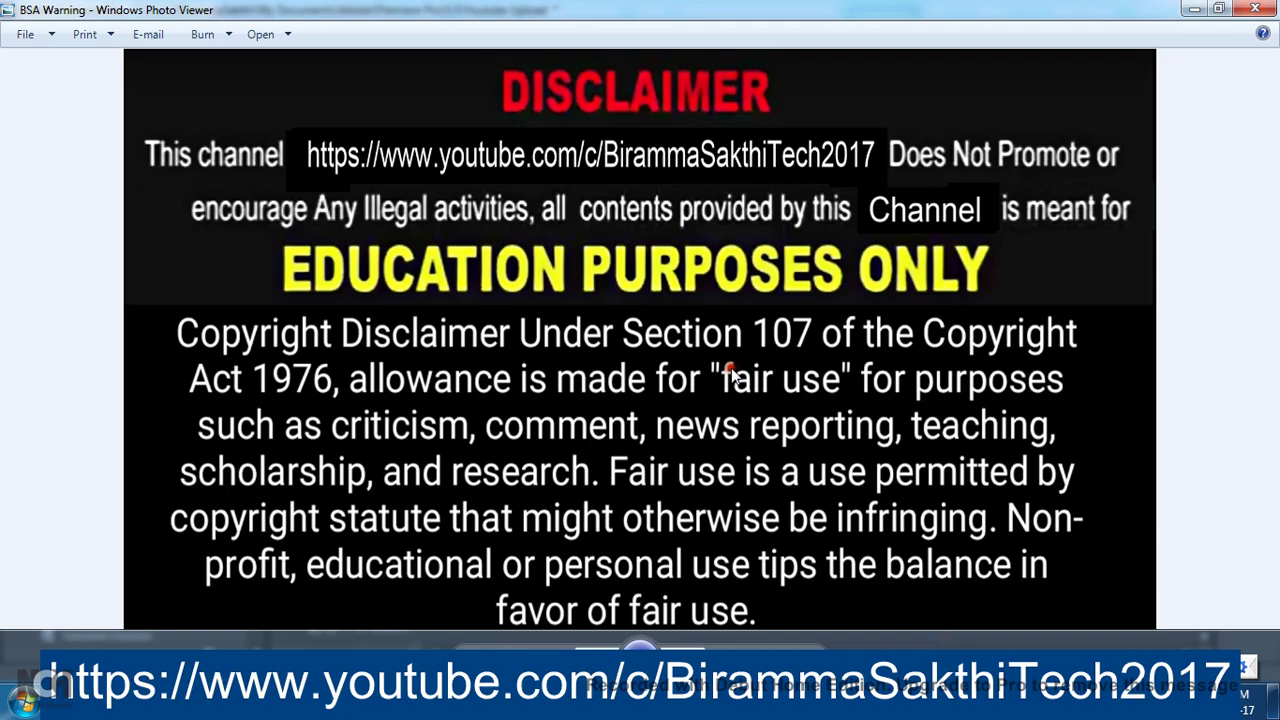
Bring the browser window showing the YouTube channel page to the front
mouse_move(490, 698)
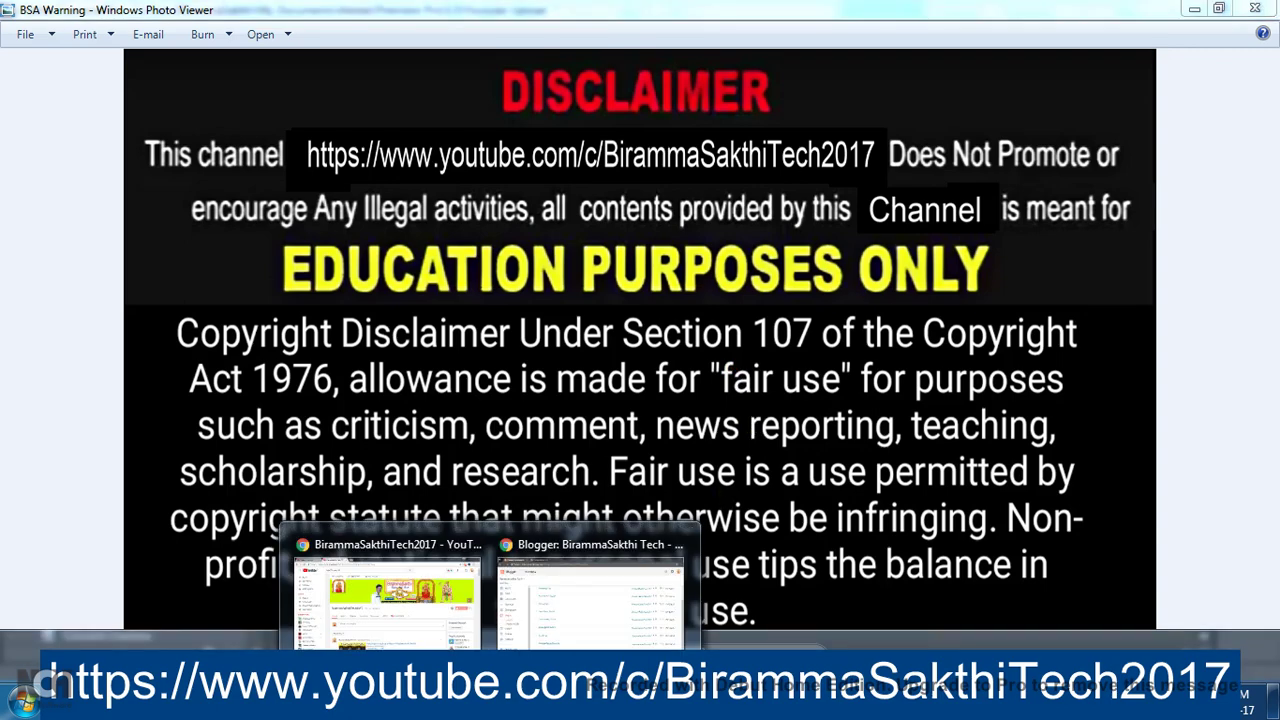
left_click(390, 595)
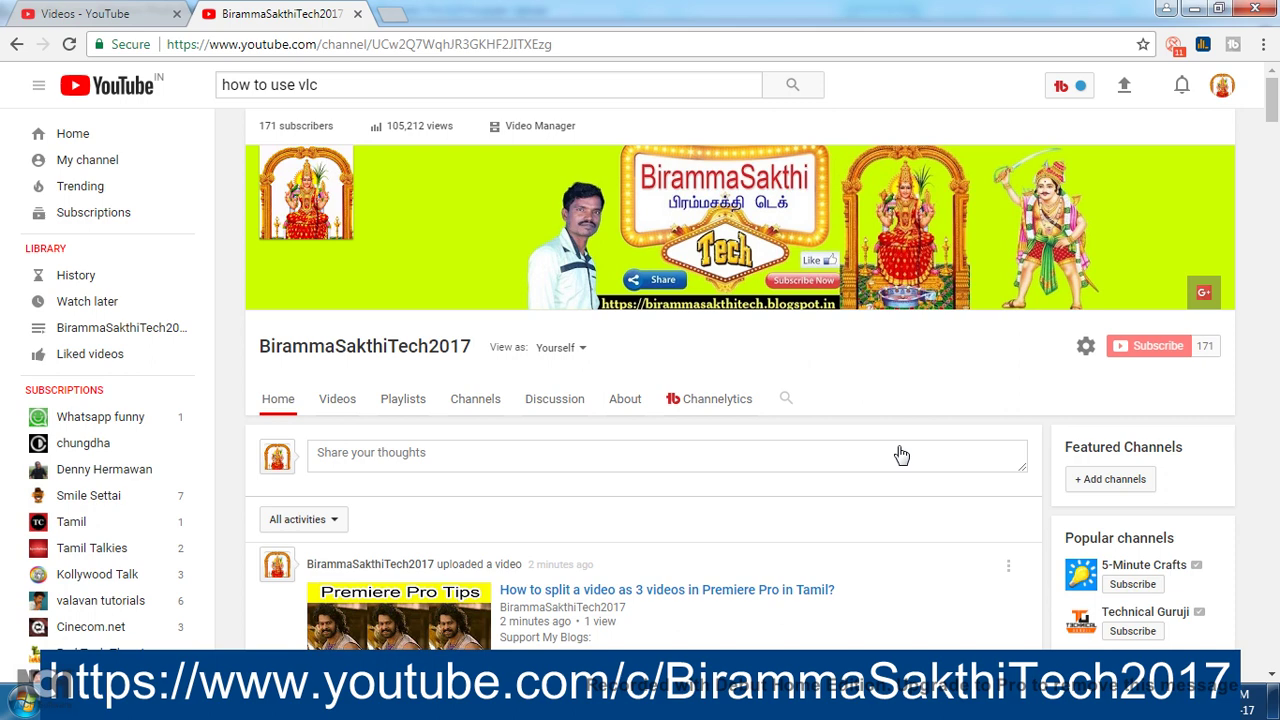
Leave the YouTube channel page for the Premiere Pro window showing Sequence 03
left_click(899, 451)
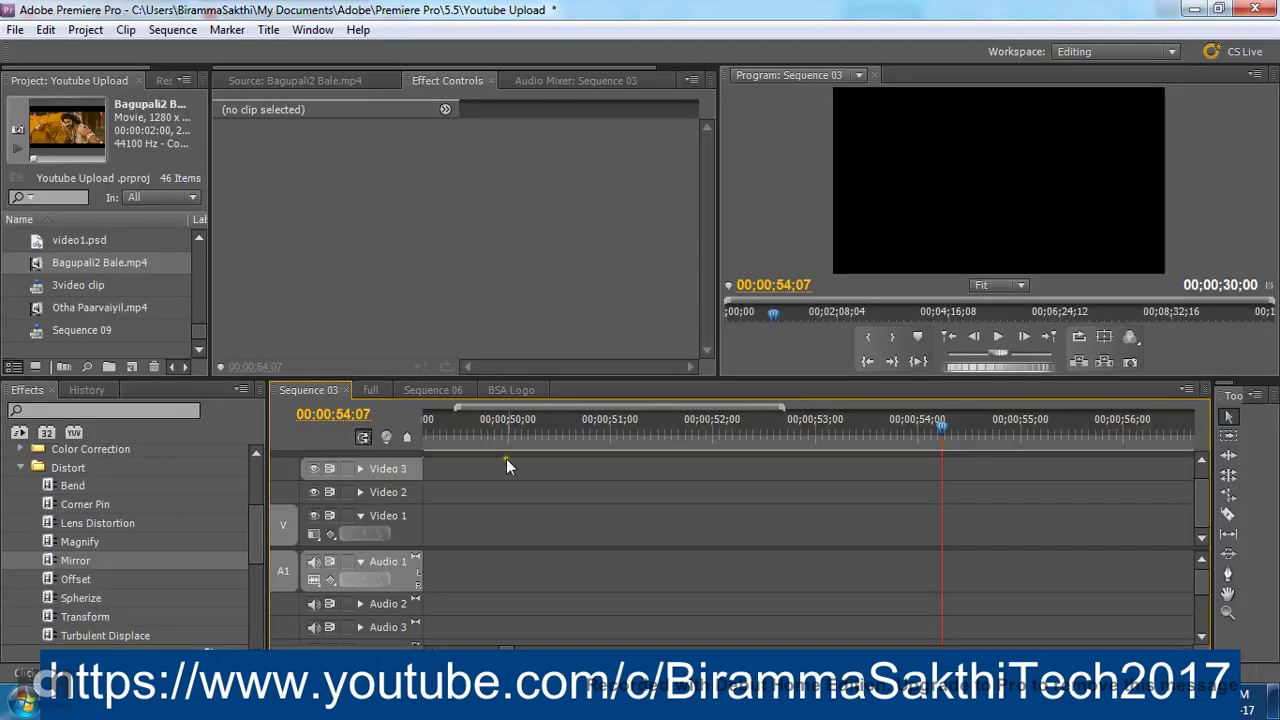
Create Sequence 10 with the AVCHD 1080p30 preset (1920x1080, 29.97 fps)
left_click(15, 29)
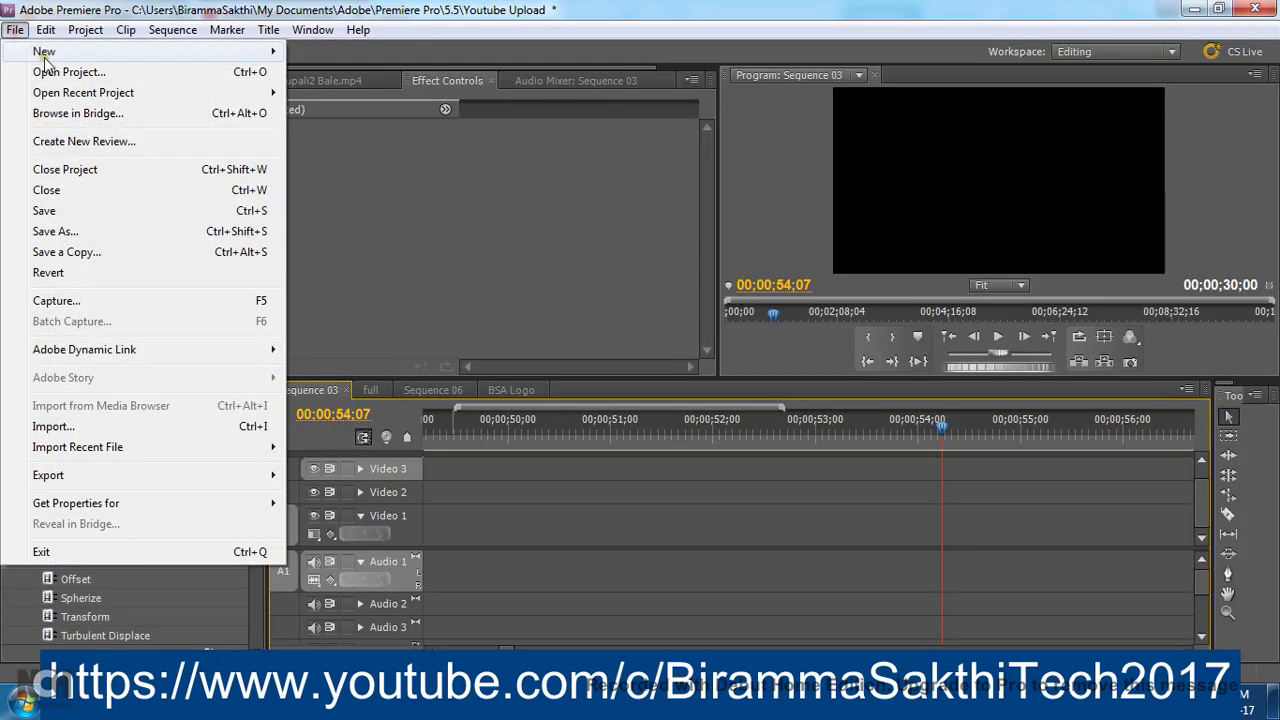
mouse_move(45, 55)
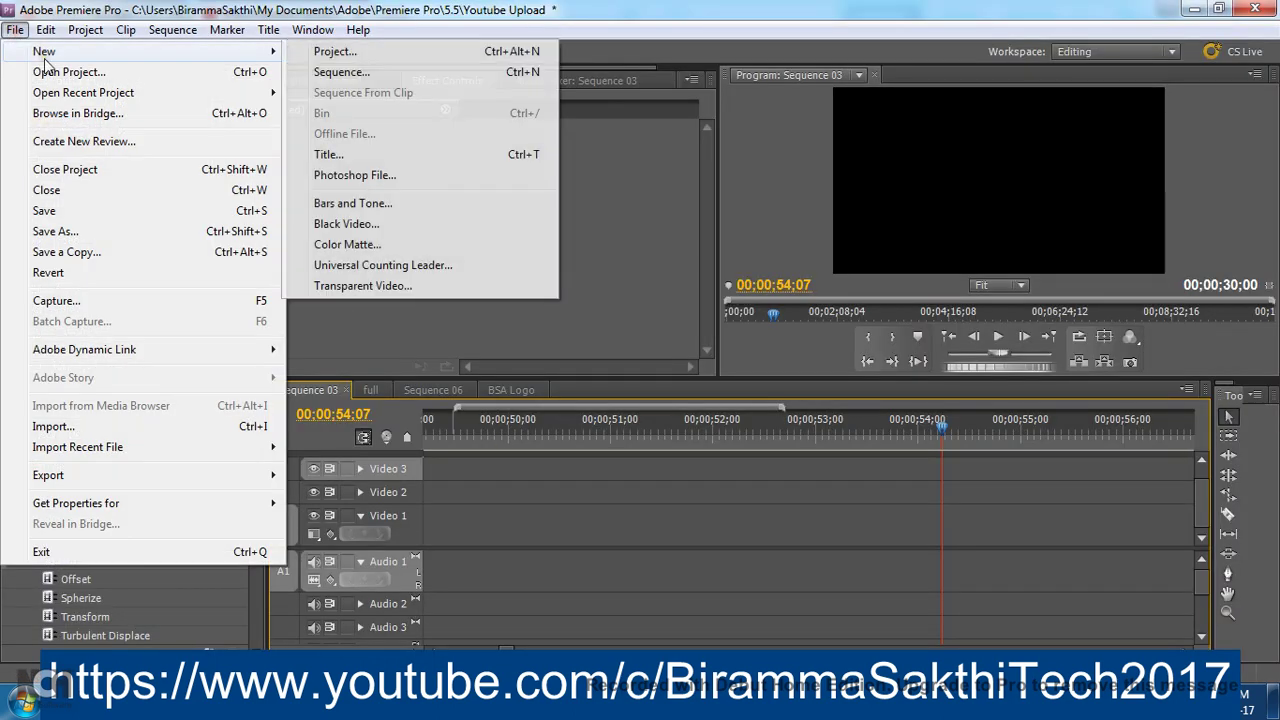
left_click(376, 72)
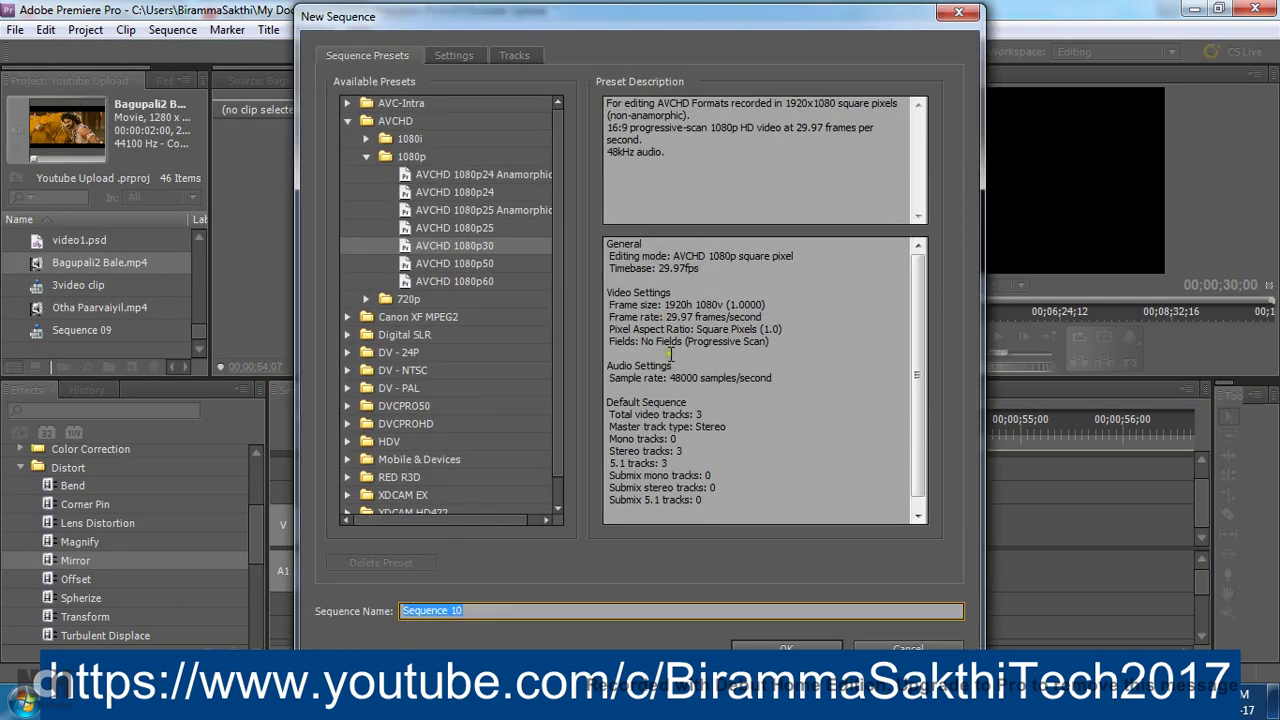
left_click_drag(664, 304, 722, 304)
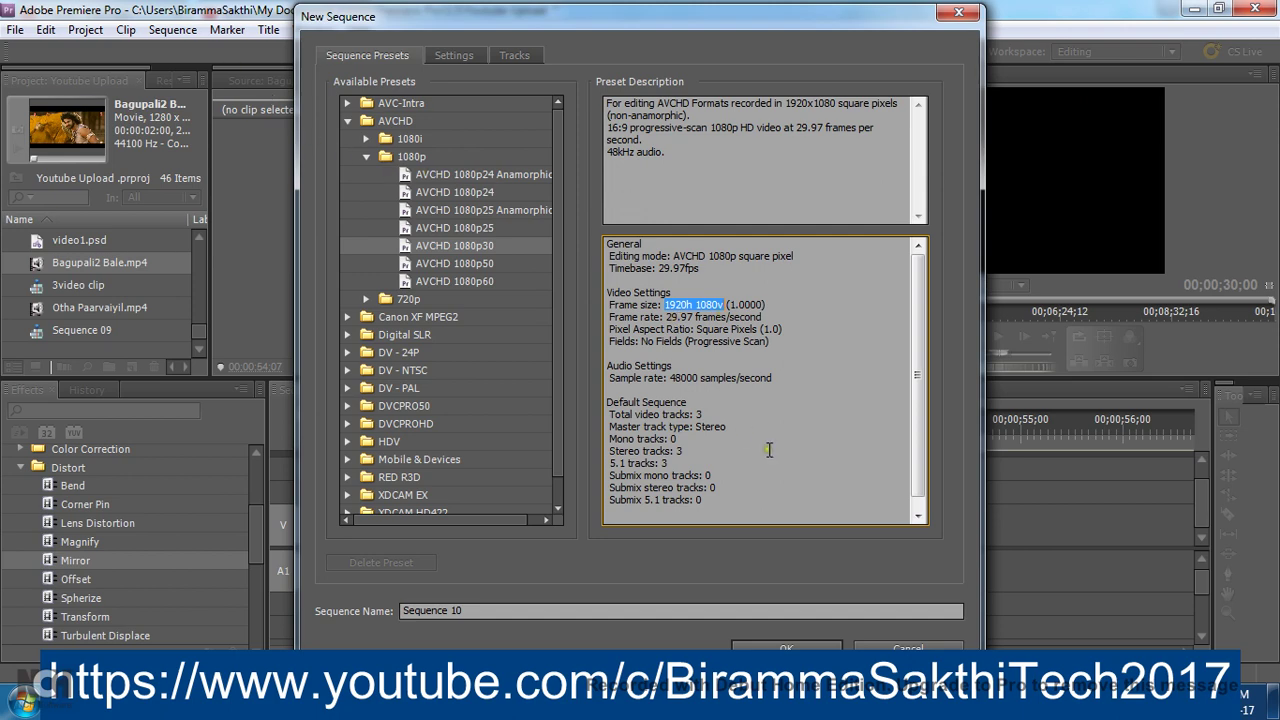
left_click(786, 646)
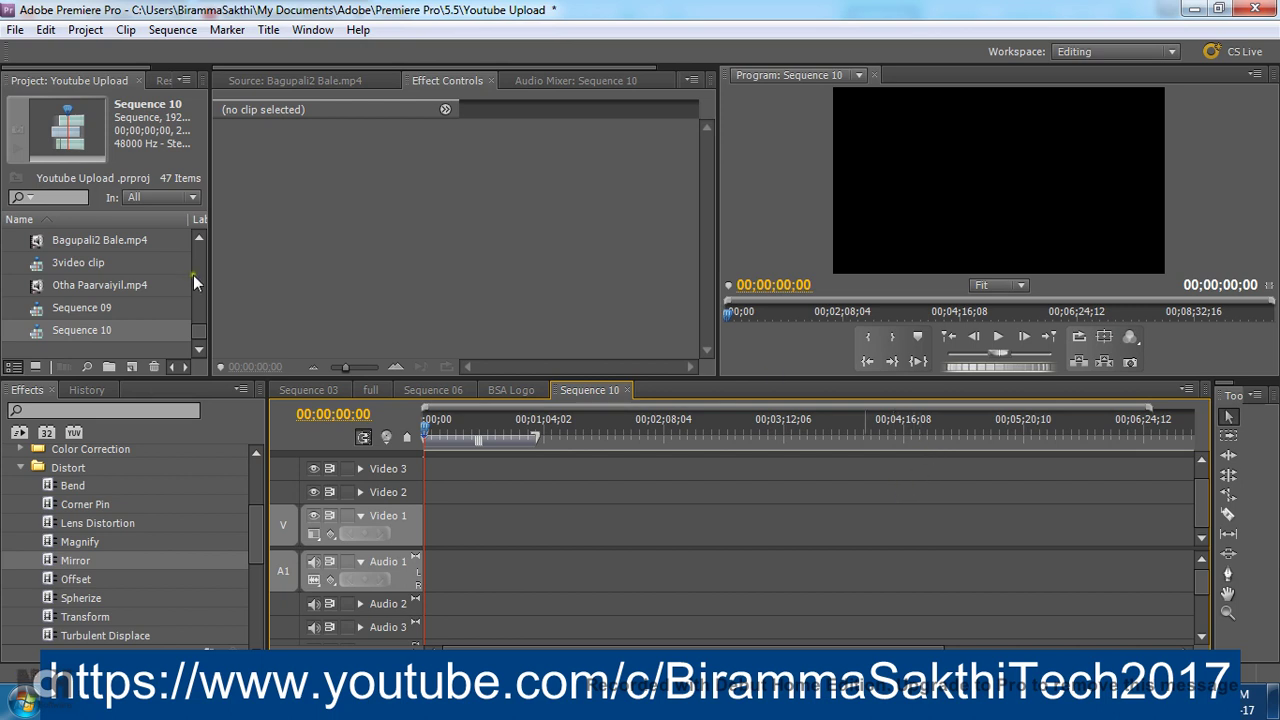
Load Otha Paarvaiyil.mp4 in the Source monitor and step through it to 00:00:03:23
double_click(39, 287)
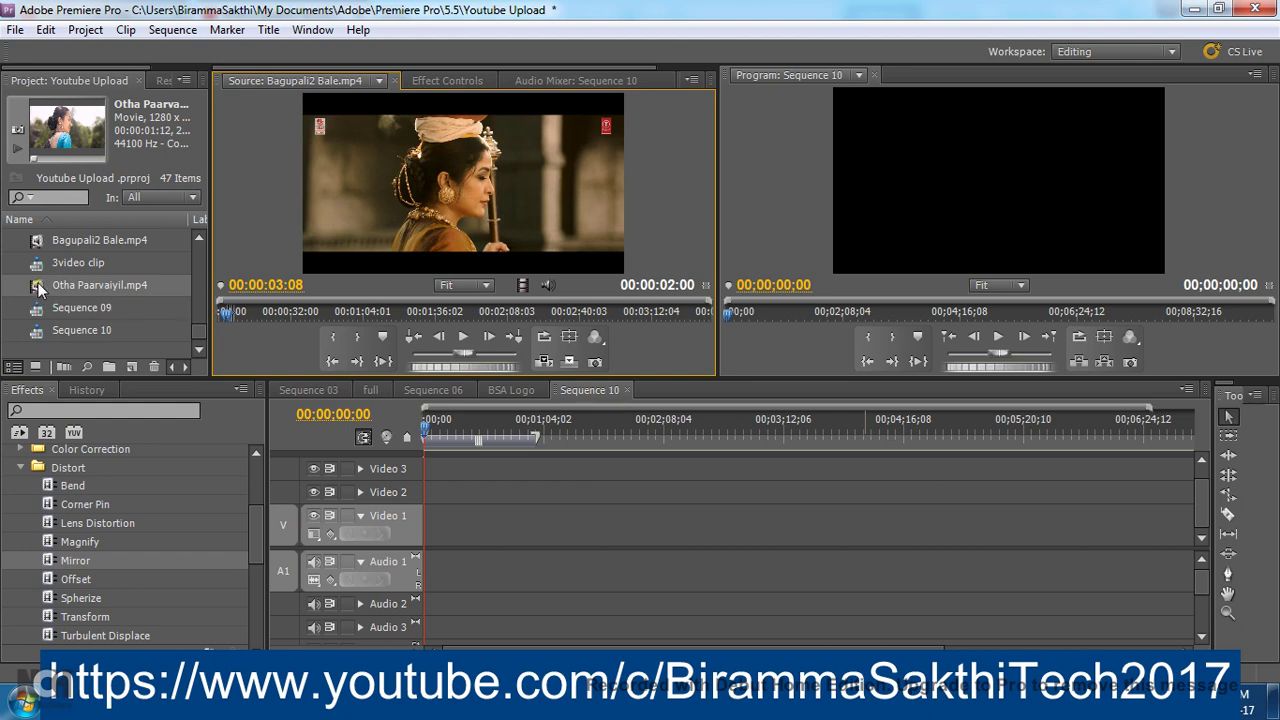
left_click_drag(39, 287, 334, 206)
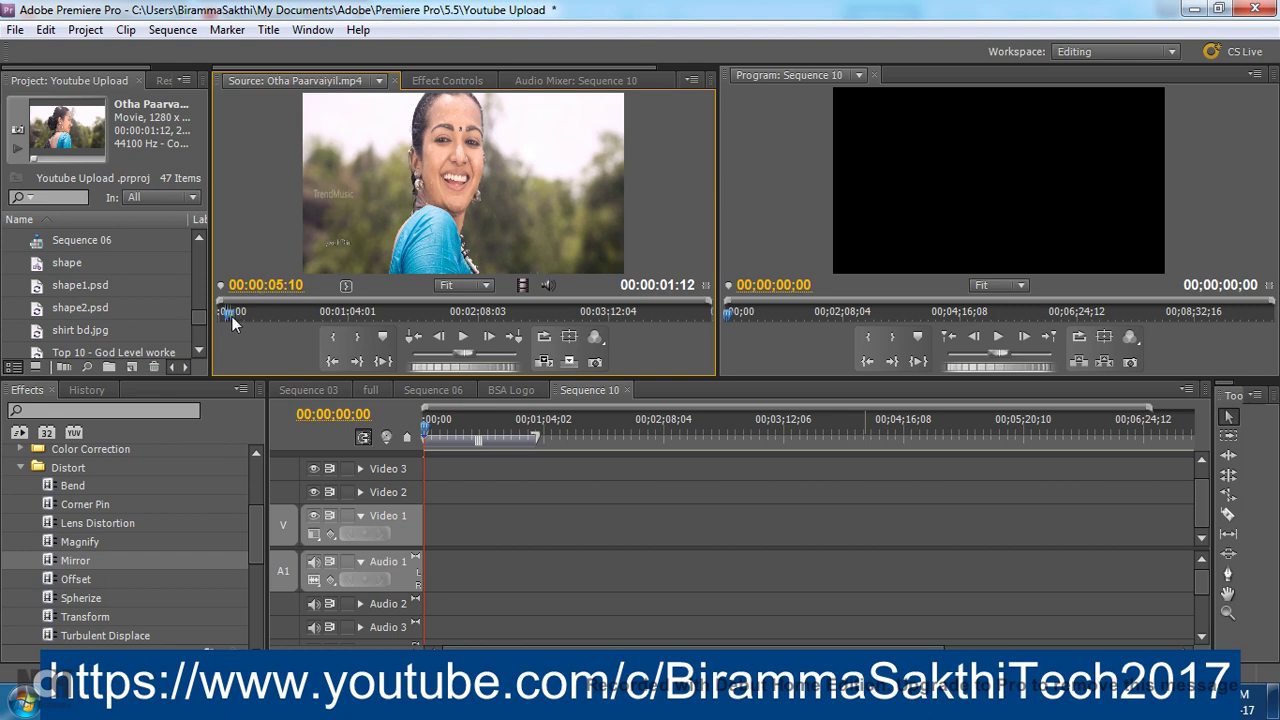
left_click_drag(232, 316, 227, 316)
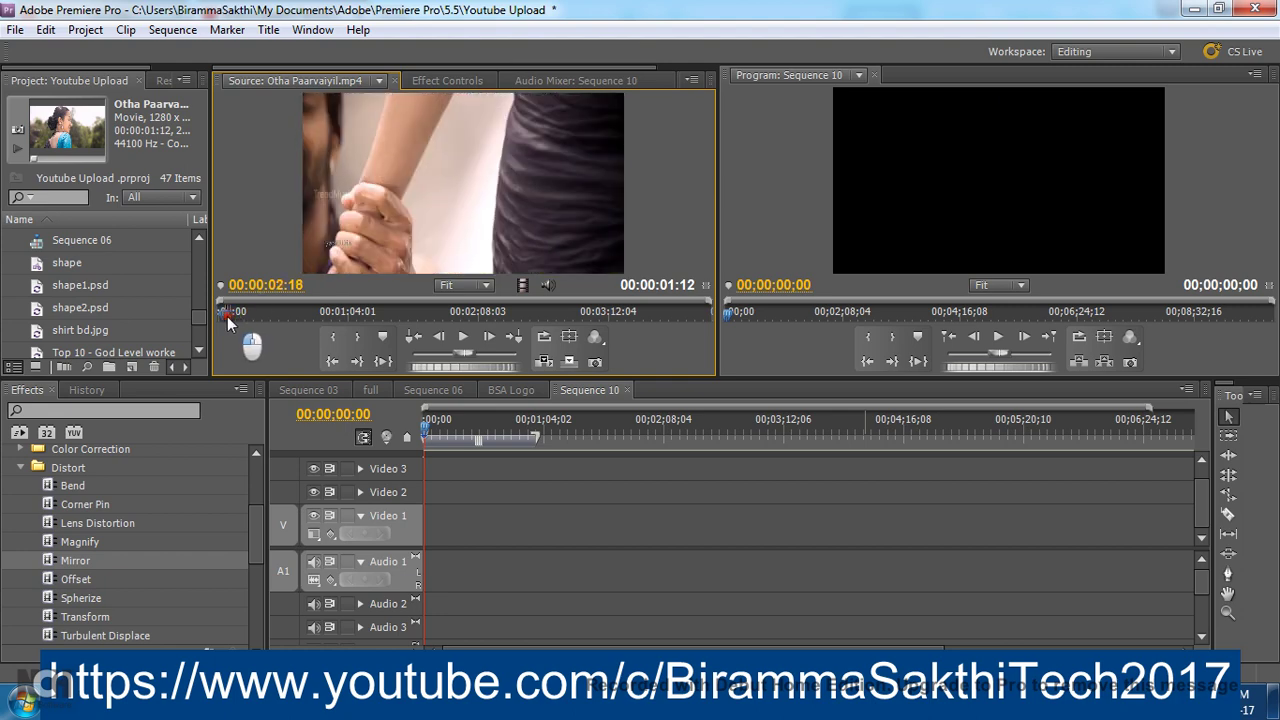
left_click(456, 338)
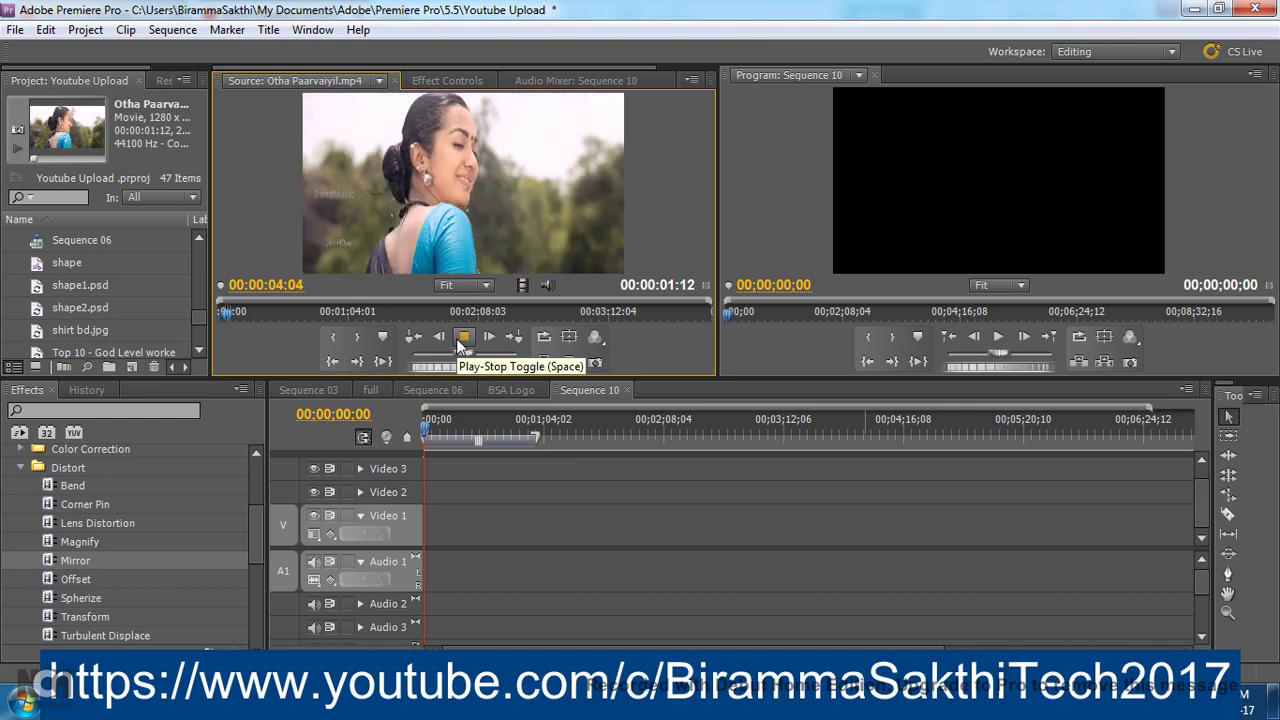
left_click(456, 338)
left_click(438, 338)
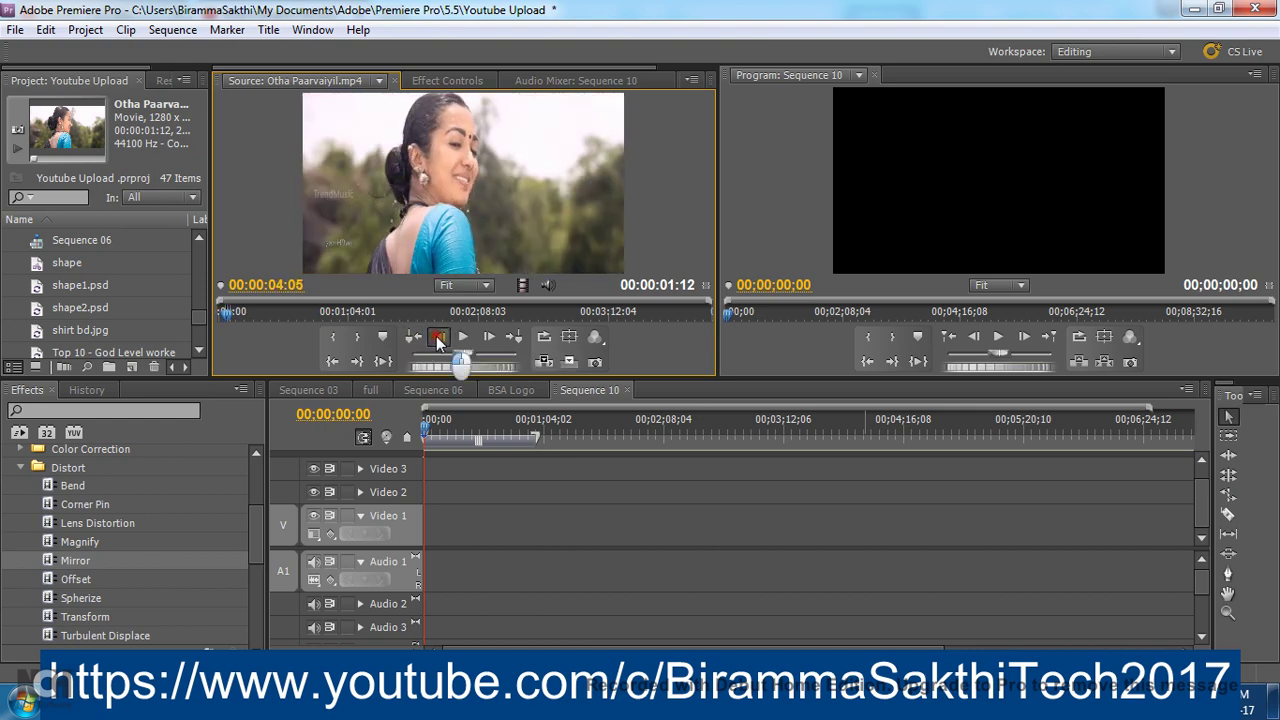
left_click(438, 338)
left_click(438, 338)
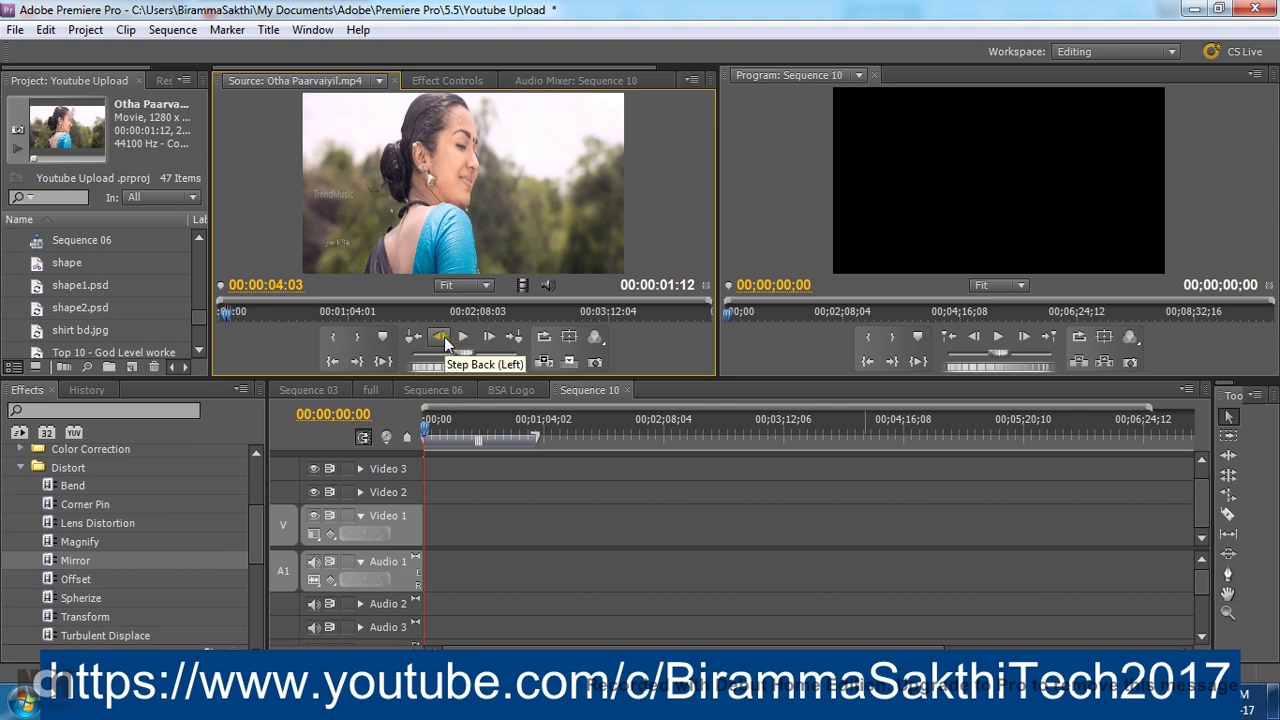
left_click(441, 336)
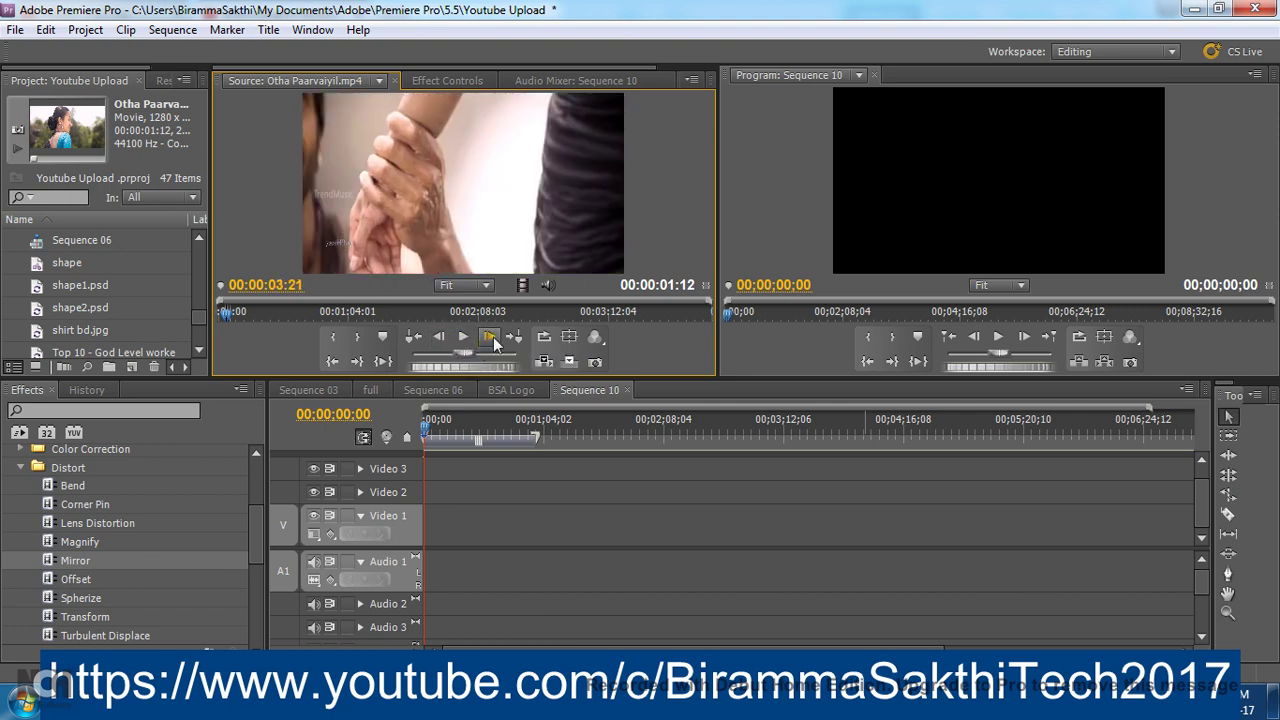
left_click(490, 336)
left_click(490, 336)
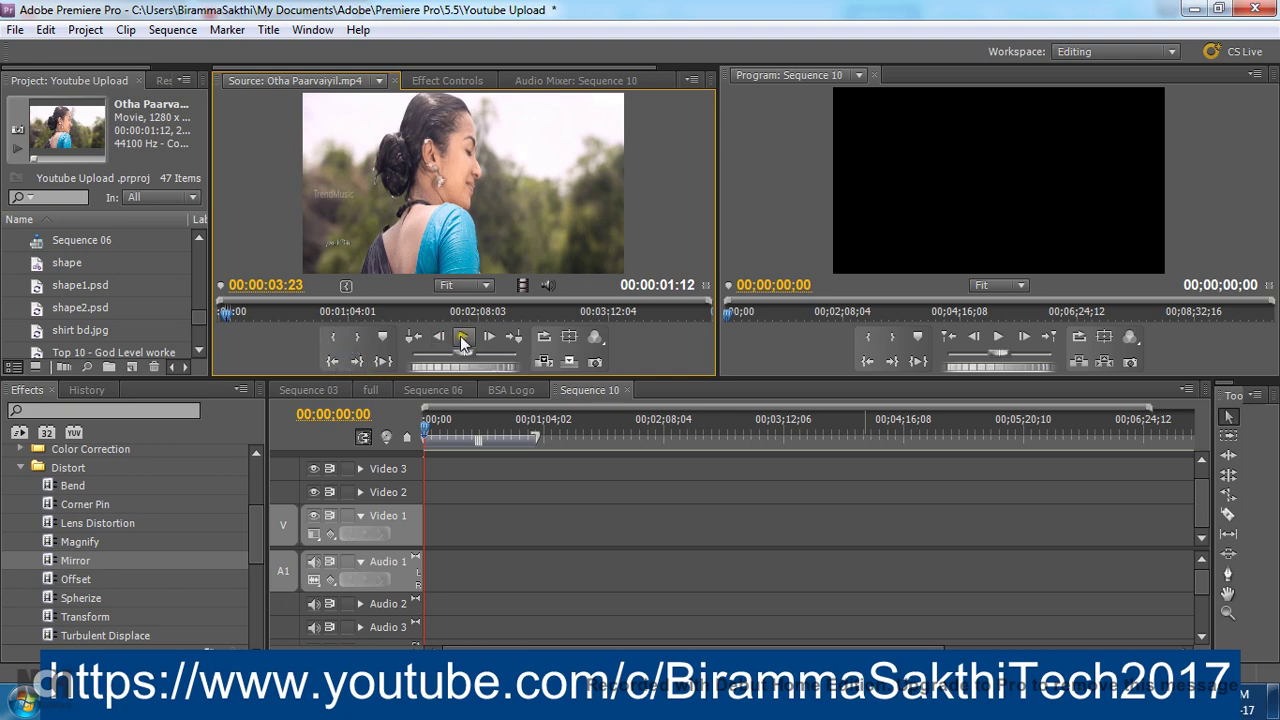
Mark the out point at 00:00:05:09 and place the trimmed clip on Video 2 of Sequence 10
left_click(462, 336)
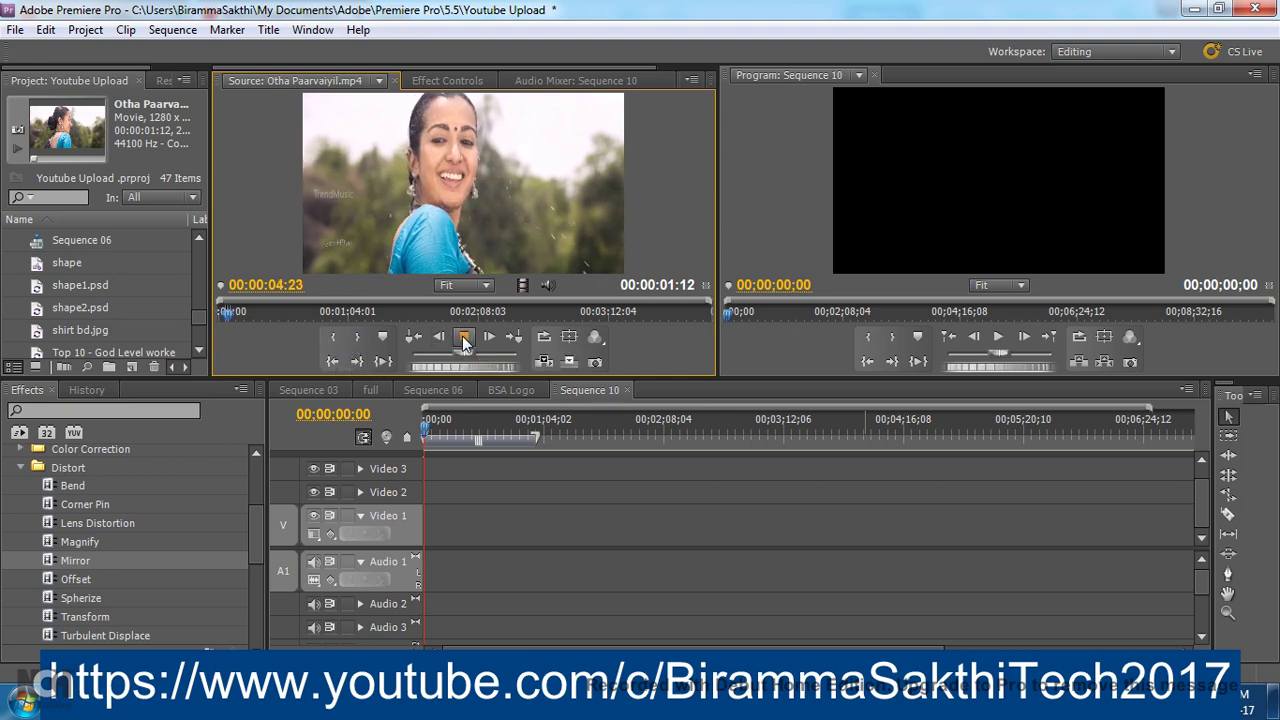
left_click(462, 336)
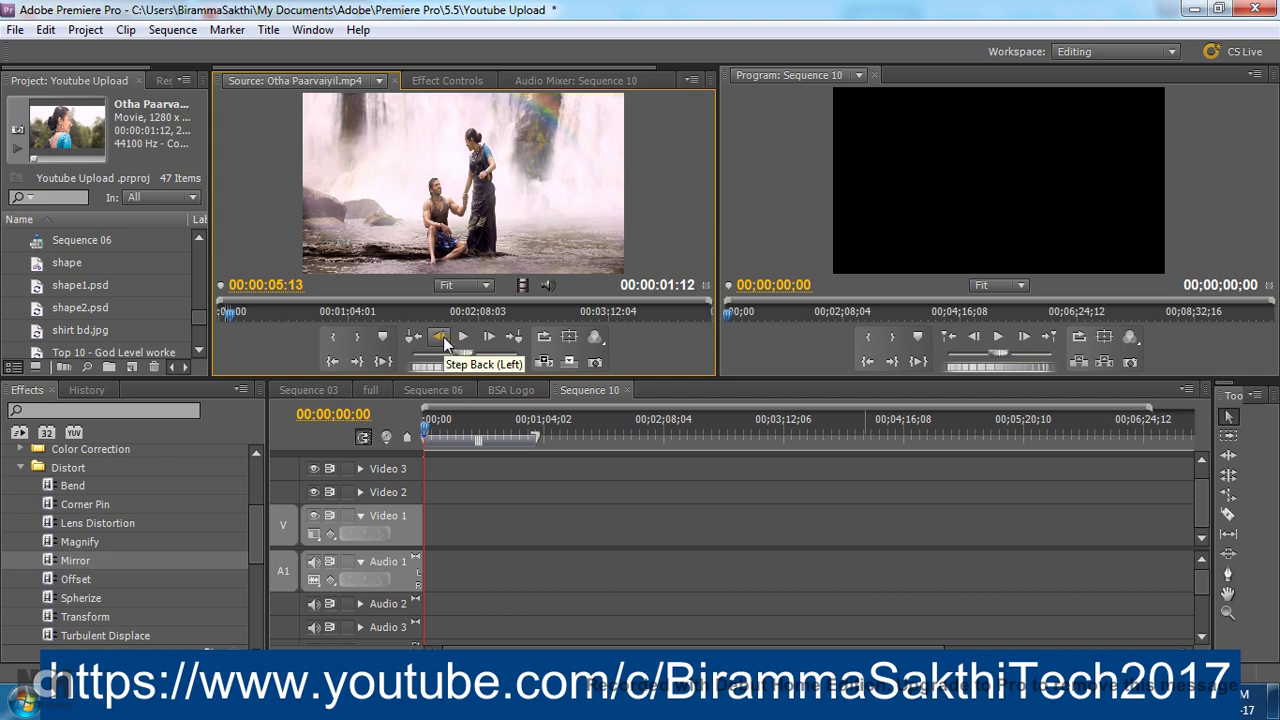
left_click(443, 336)
left_click(443, 336)
left_click(443, 336)
left_click(443, 336)
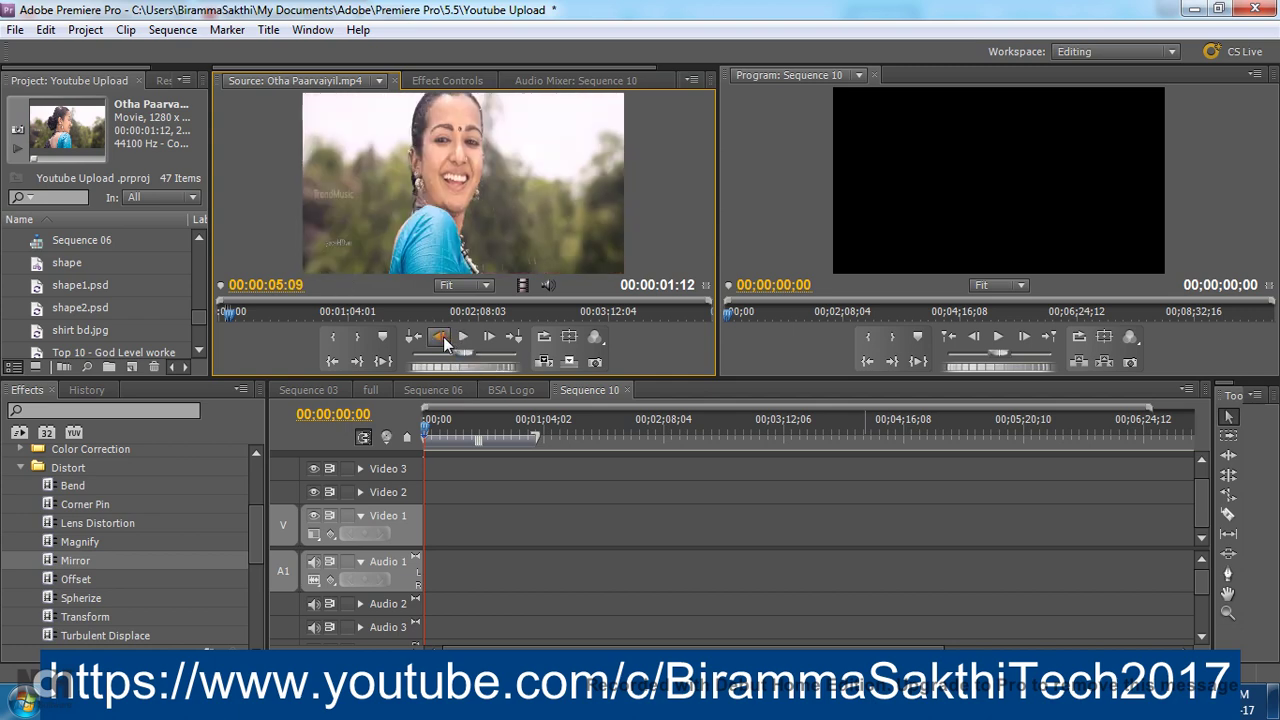
left_click(358, 340)
left_click_drag(521, 285, 428, 516)
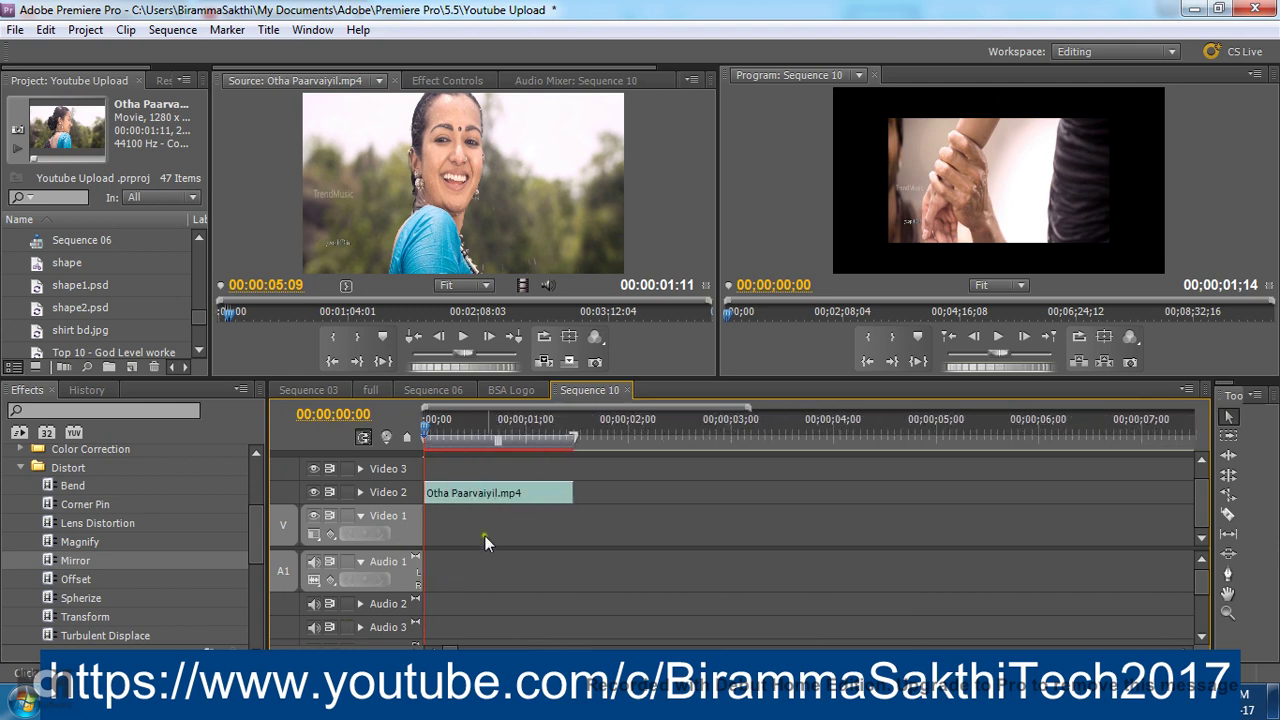
Scale the Otha Paarvaiyil.mp4 clip to frame size, zoom the timeline, and return to the start
right_click(501, 493)
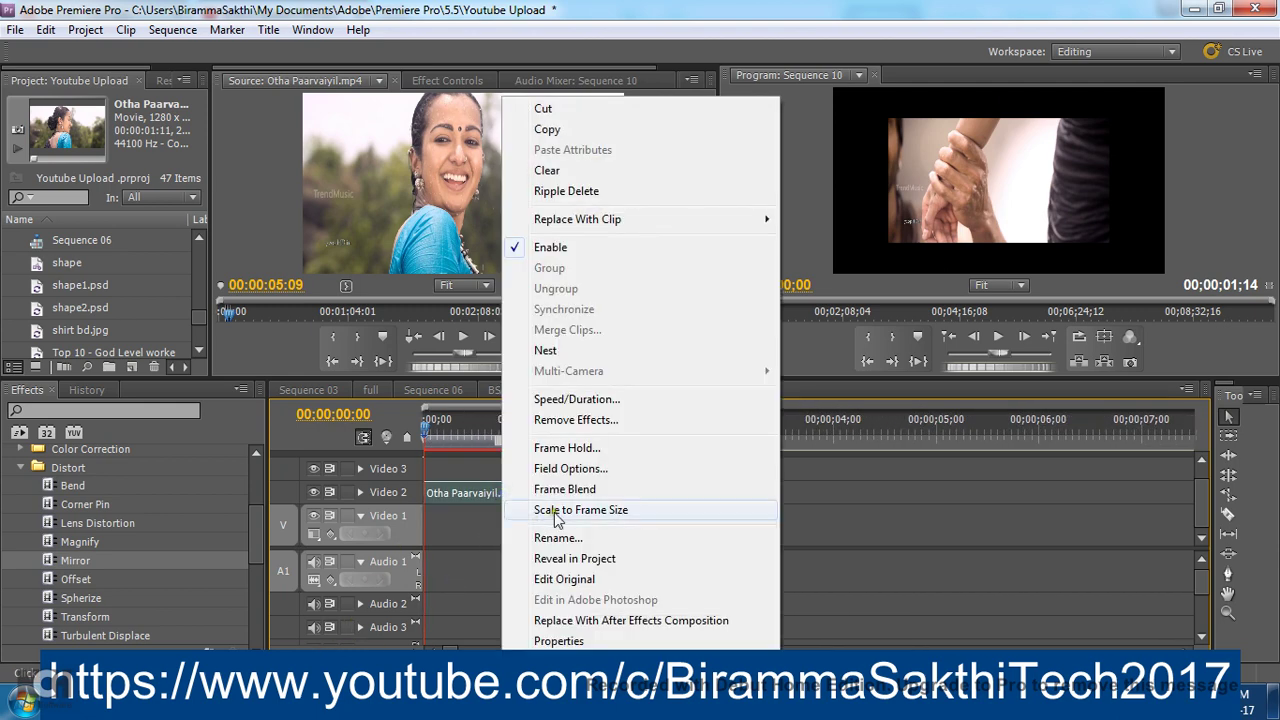
left_click(554, 512)
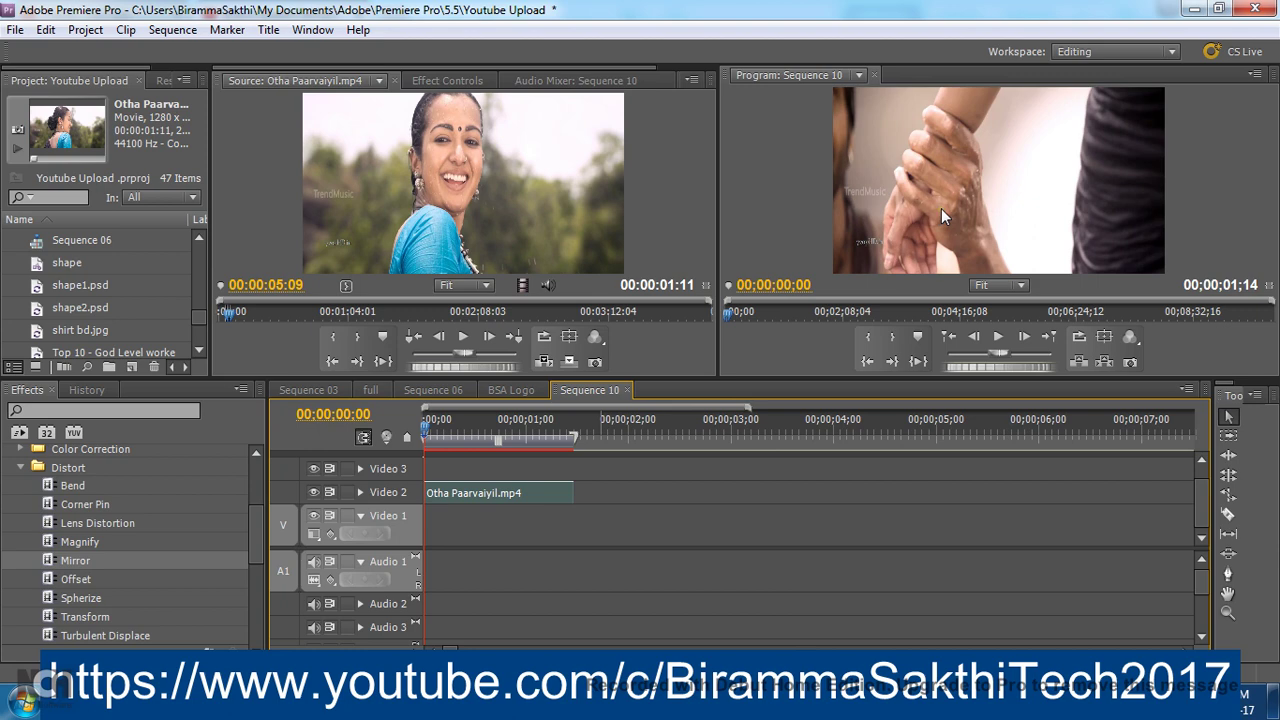
left_click(1025, 337)
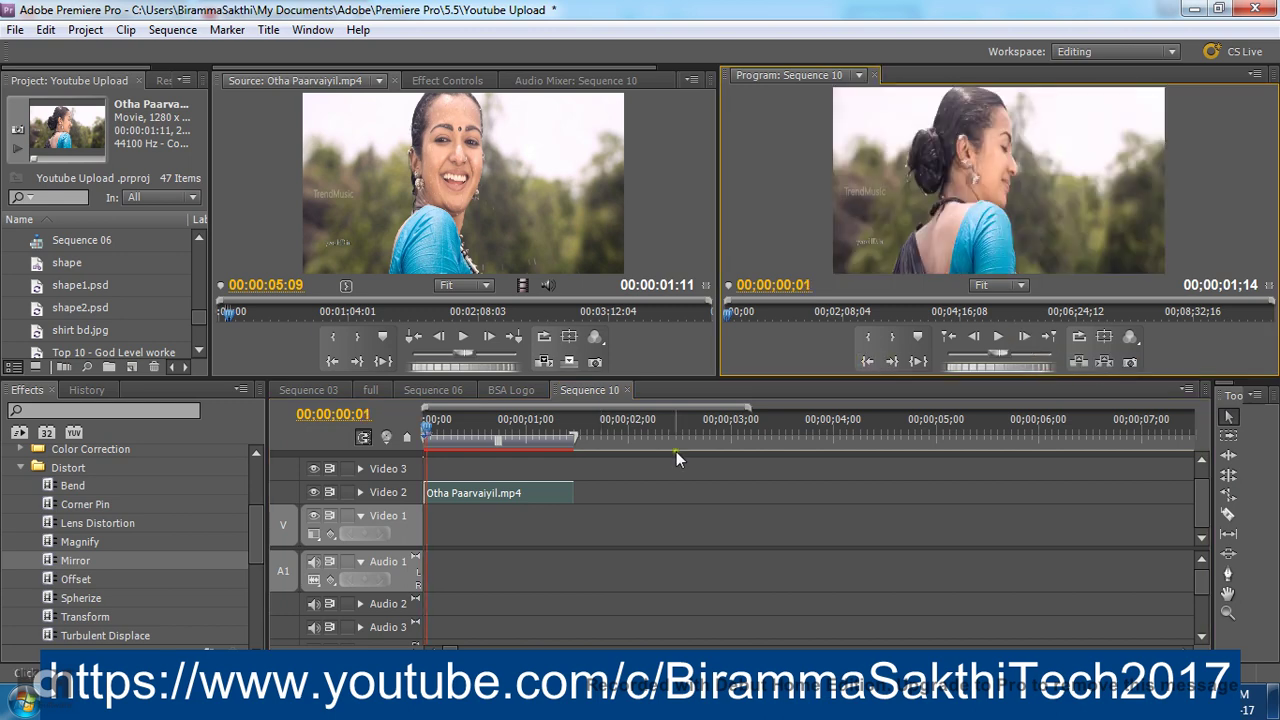
left_click_drag(330, 660, 395, 660)
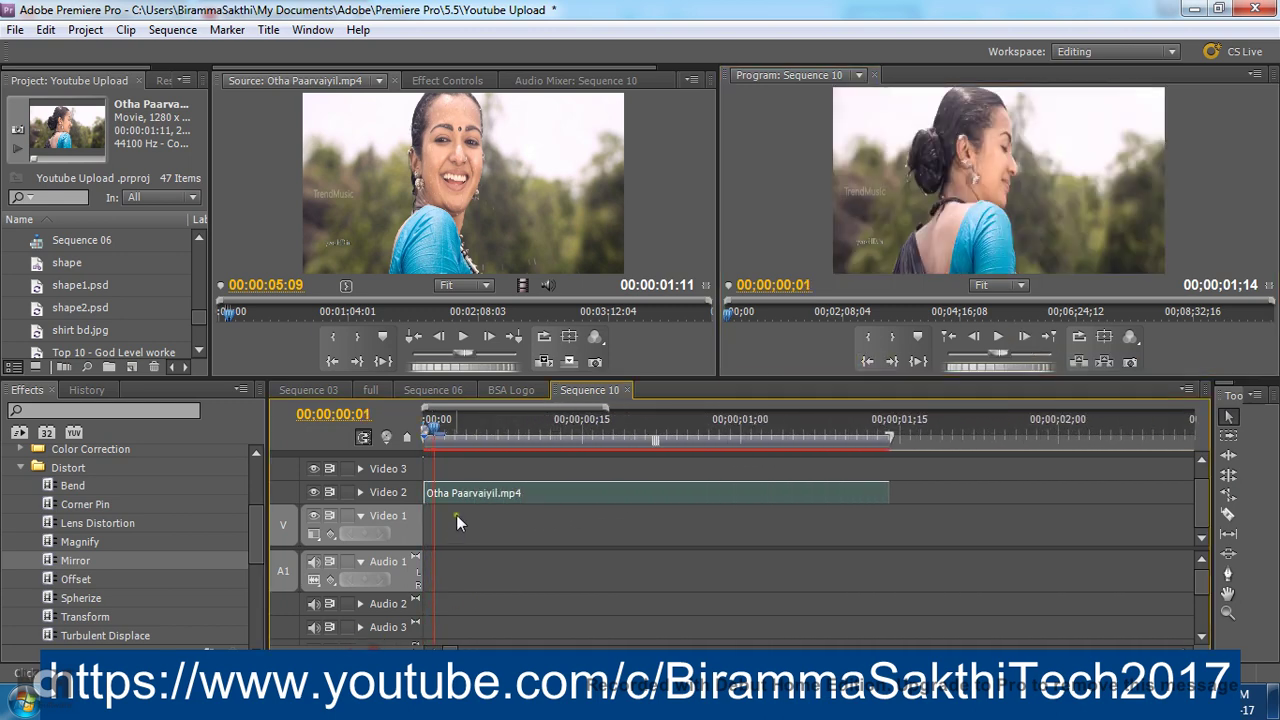
left_click_drag(430, 494, 430, 494)
key("Home")
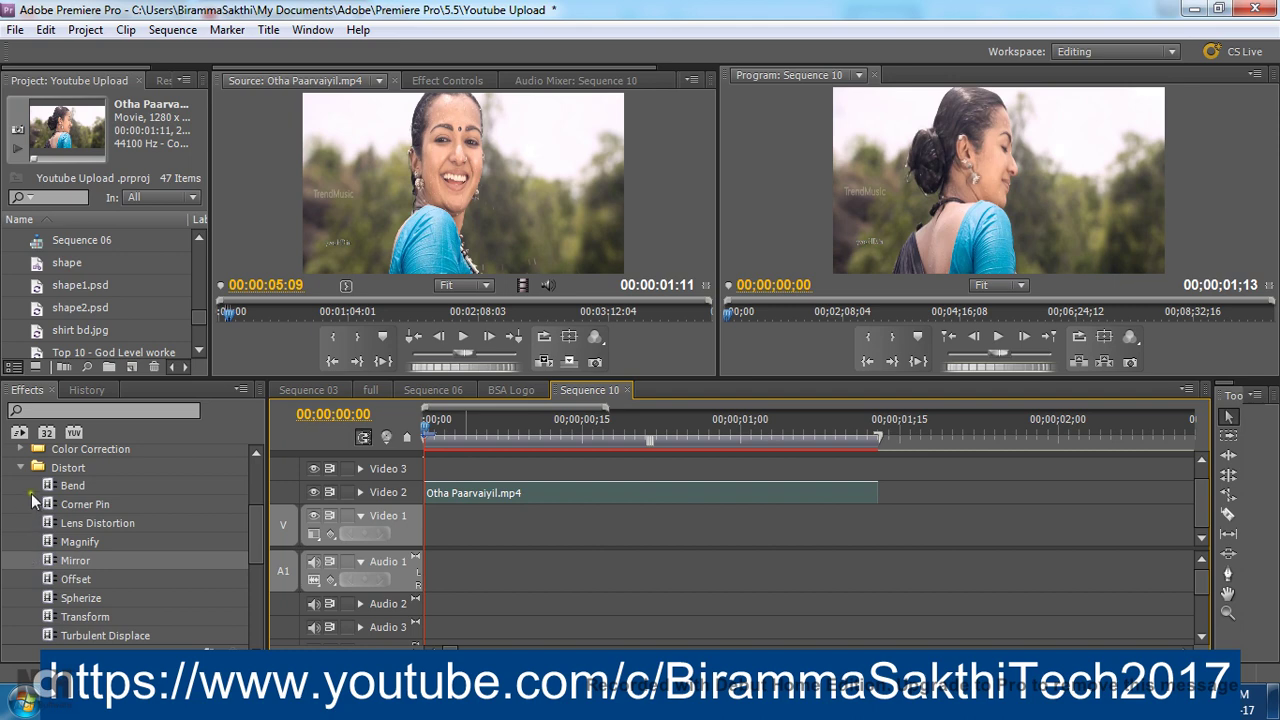
Apply the Distort > Mirror effect to the Otha Paarvaiyil.mp4 clip on Video 2
left_click(21, 468)
scroll(23, 487, "up", 2)
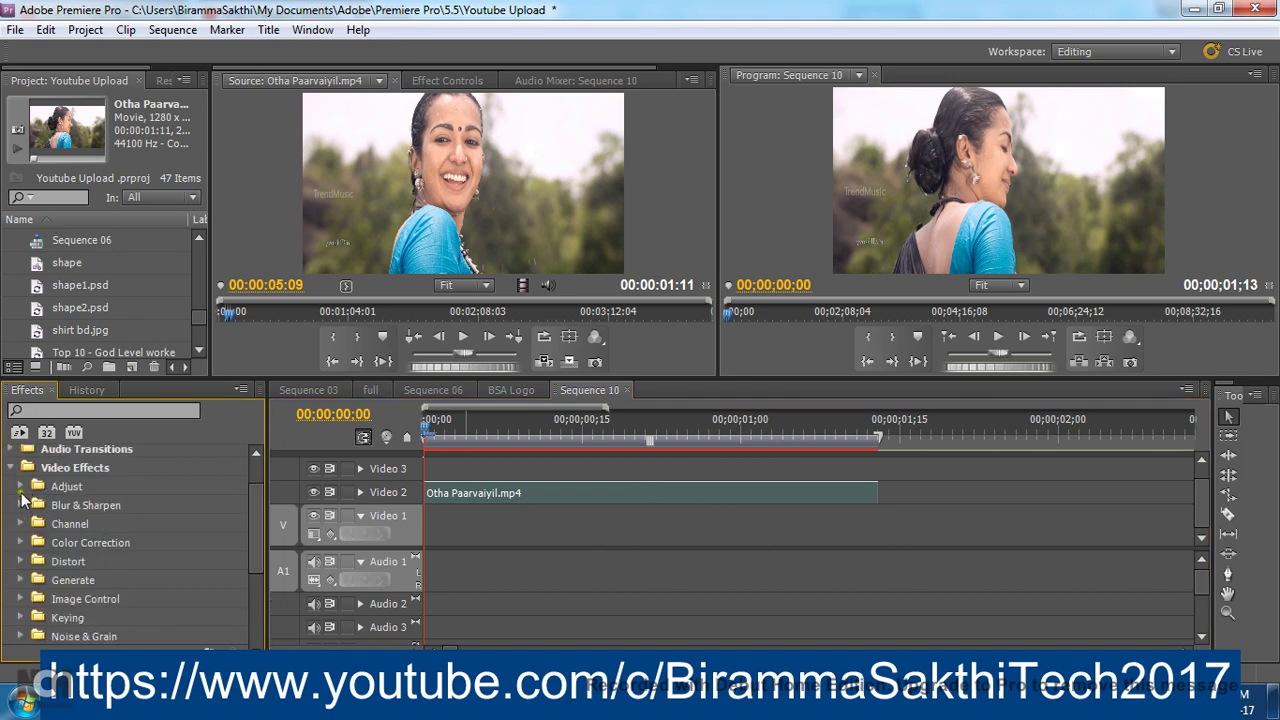
left_click(8, 472)
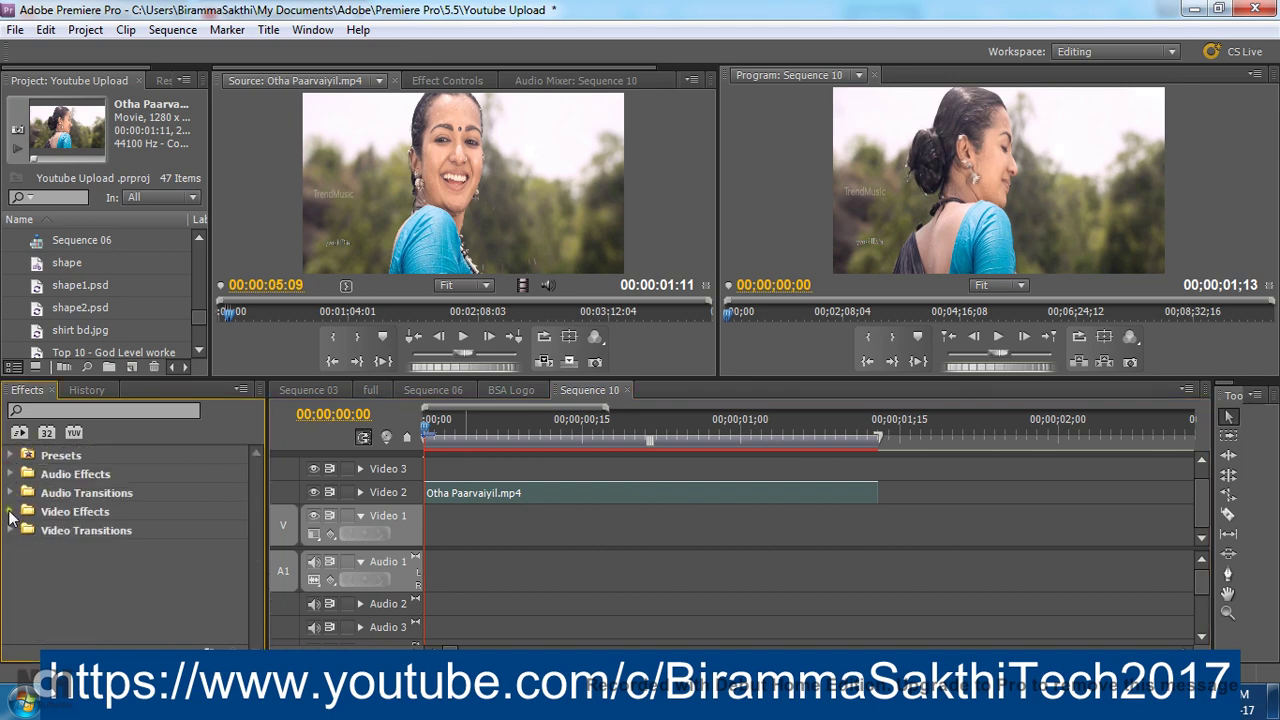
left_click(11, 511)
scroll(31, 560, "down", 1)
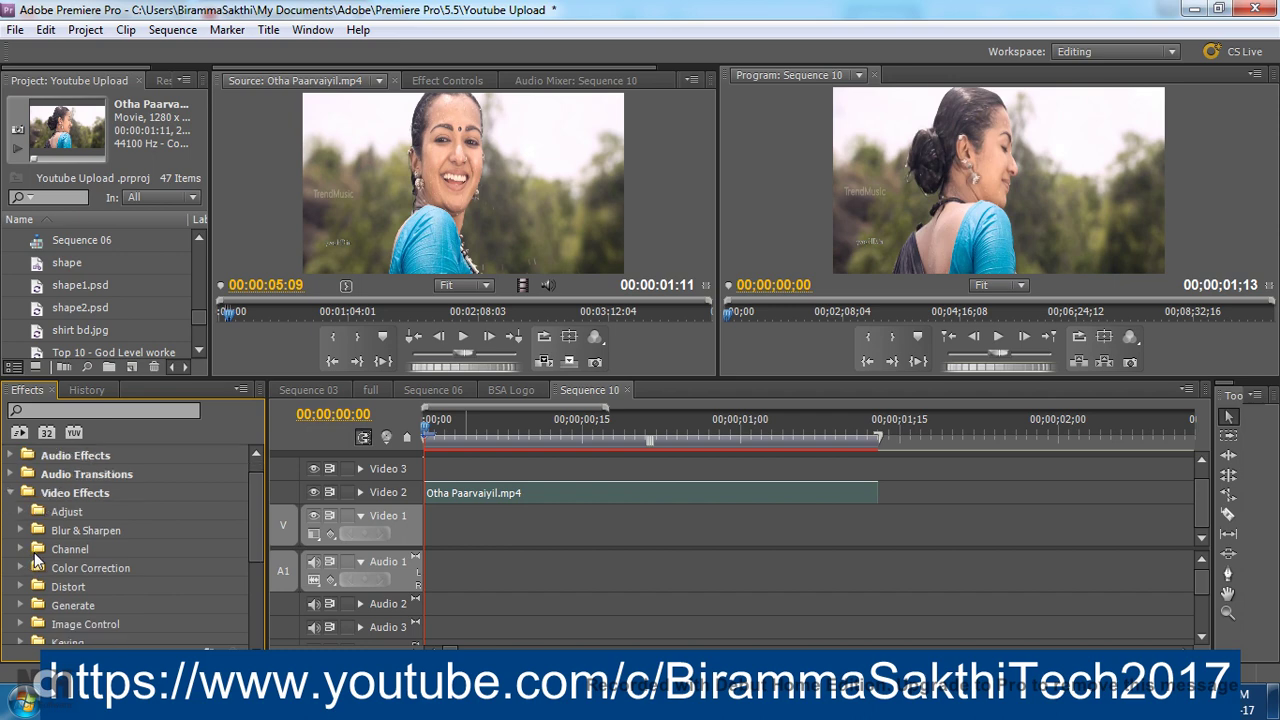
scroll(33, 560, "down", 2)
scroll(36, 561, "down", 1)
scroll(35, 560, "down", 2)
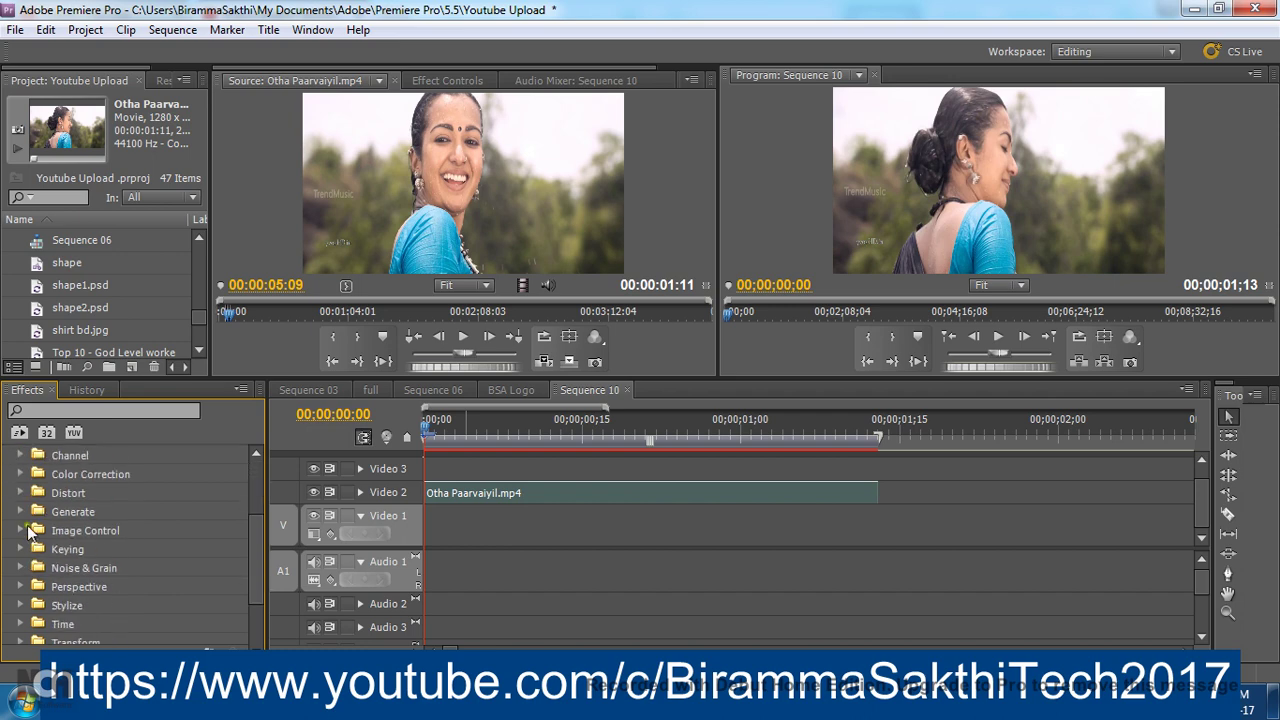
left_click(19, 493)
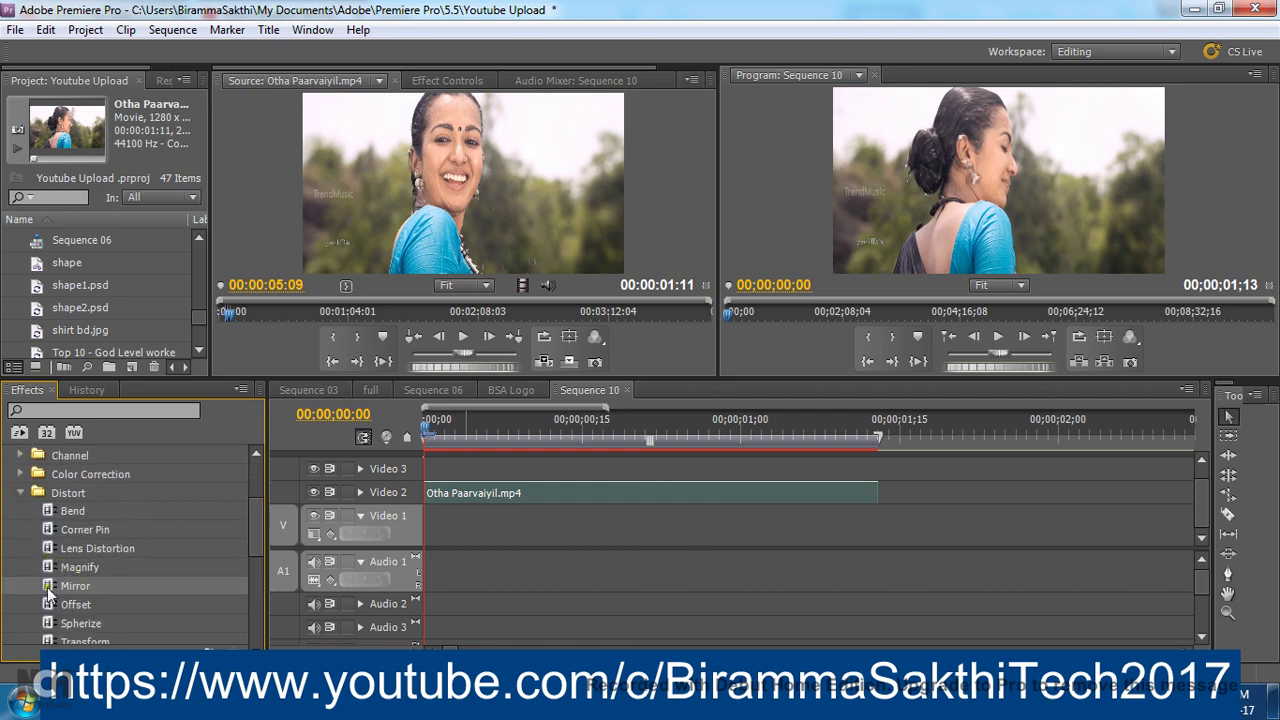
mouse_move(45, 585)
left_mouse_down()
mouse_move(385, 531)
mouse_move(476, 499)
left_mouse_up()
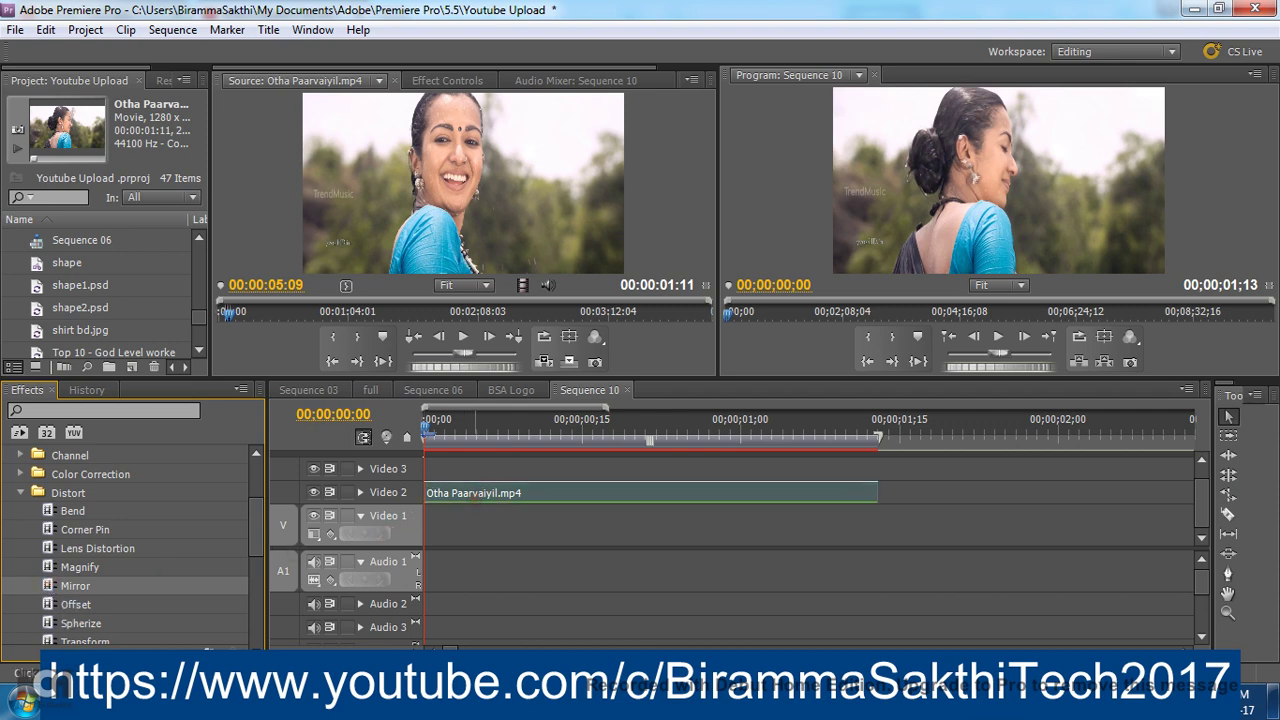
Move the Mirror reflection centre to 734.0, 376.3 so the woman faces herself
left_click(443, 82)
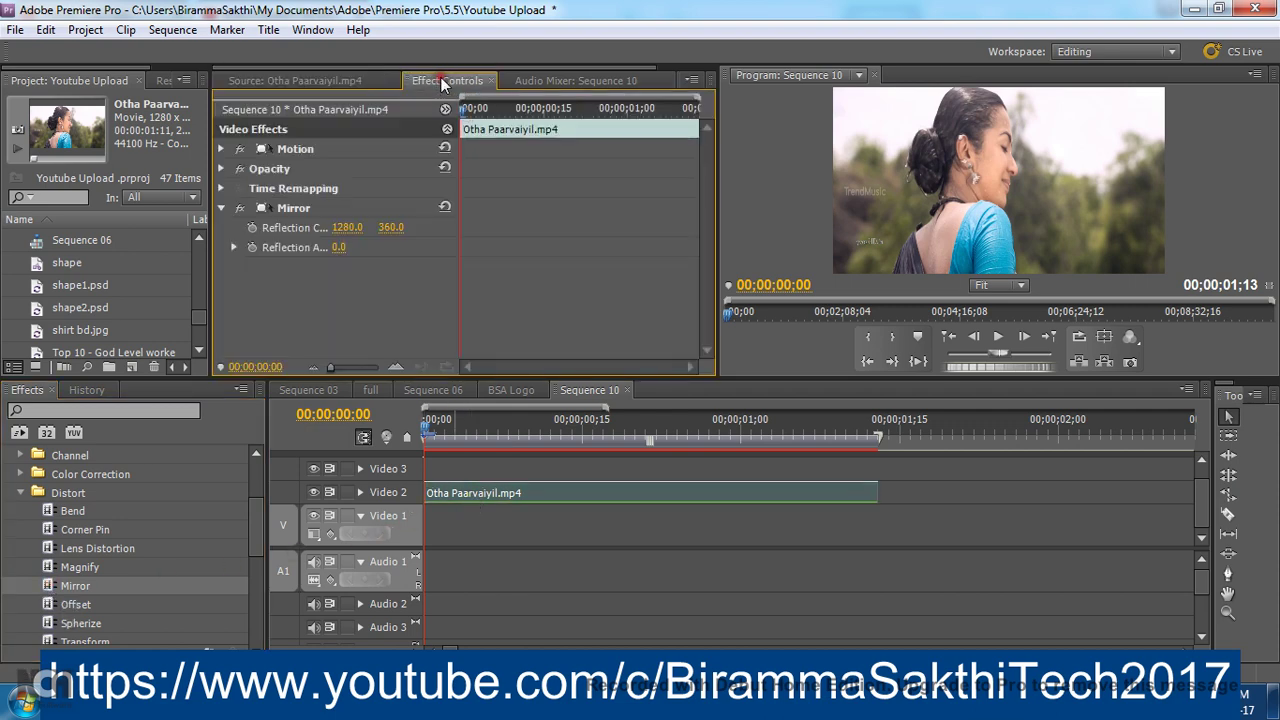
left_click(313, 30)
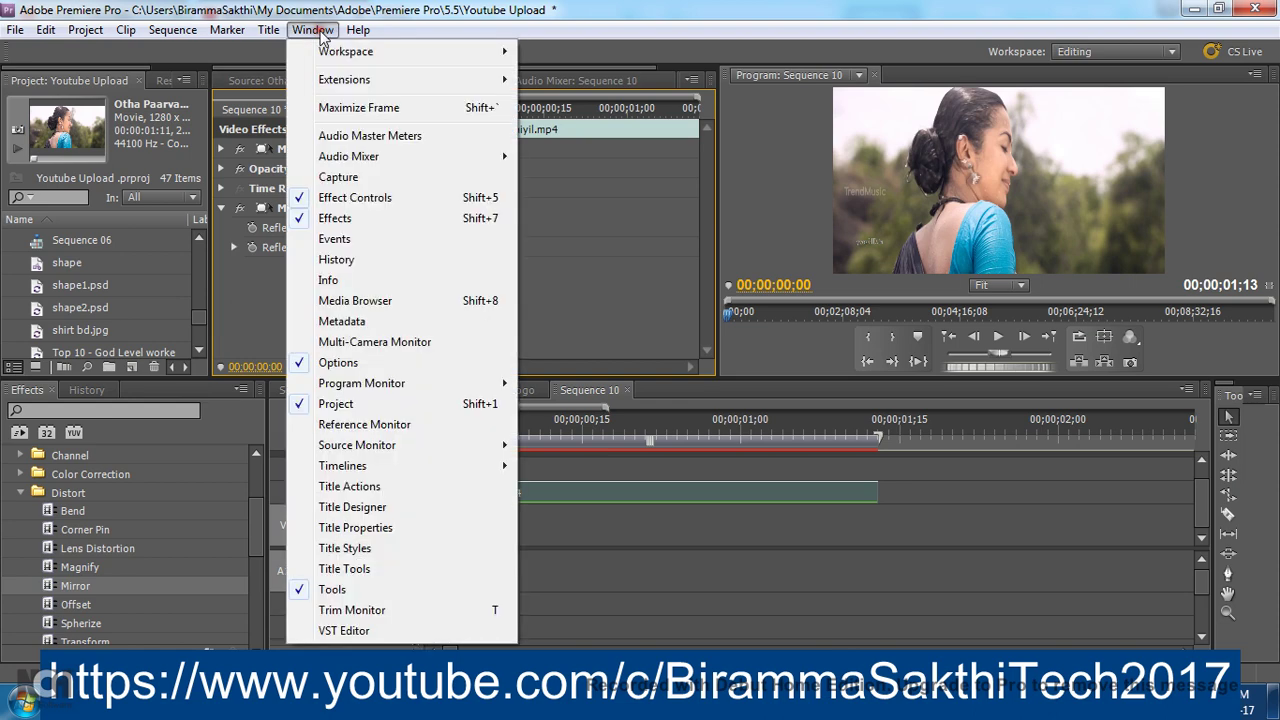
left_click(372, 208)
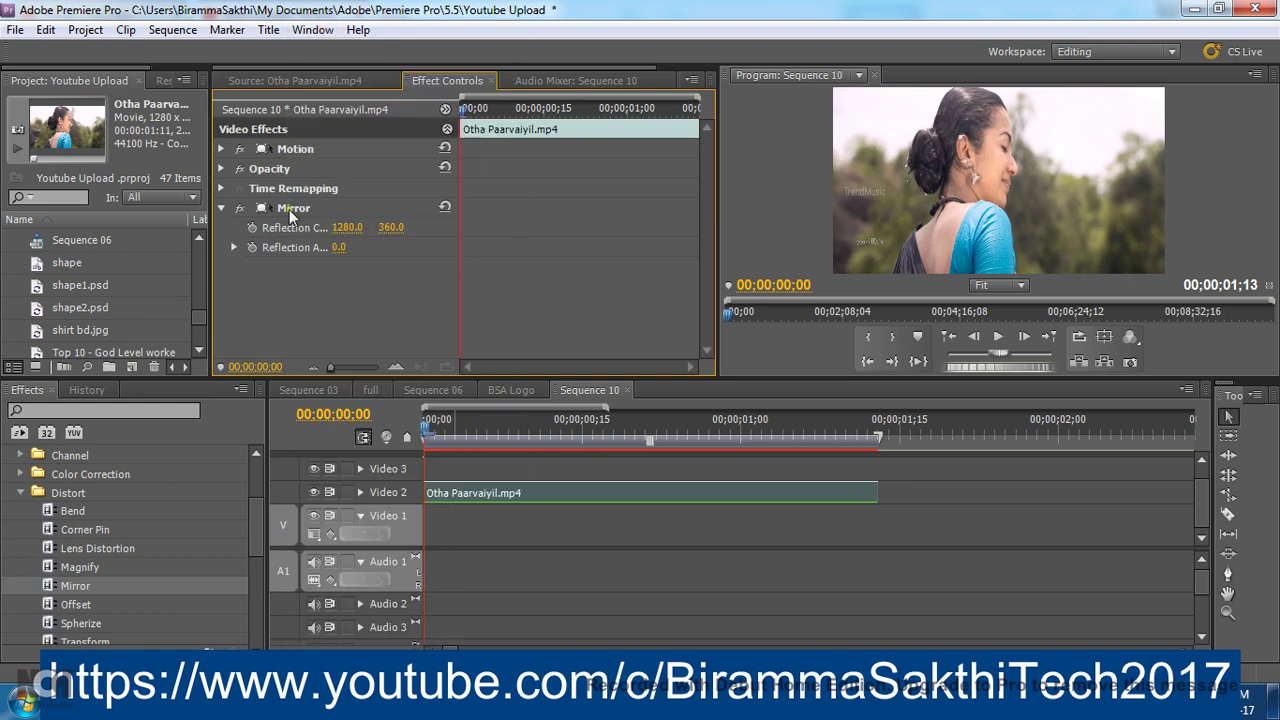
left_click(291, 212)
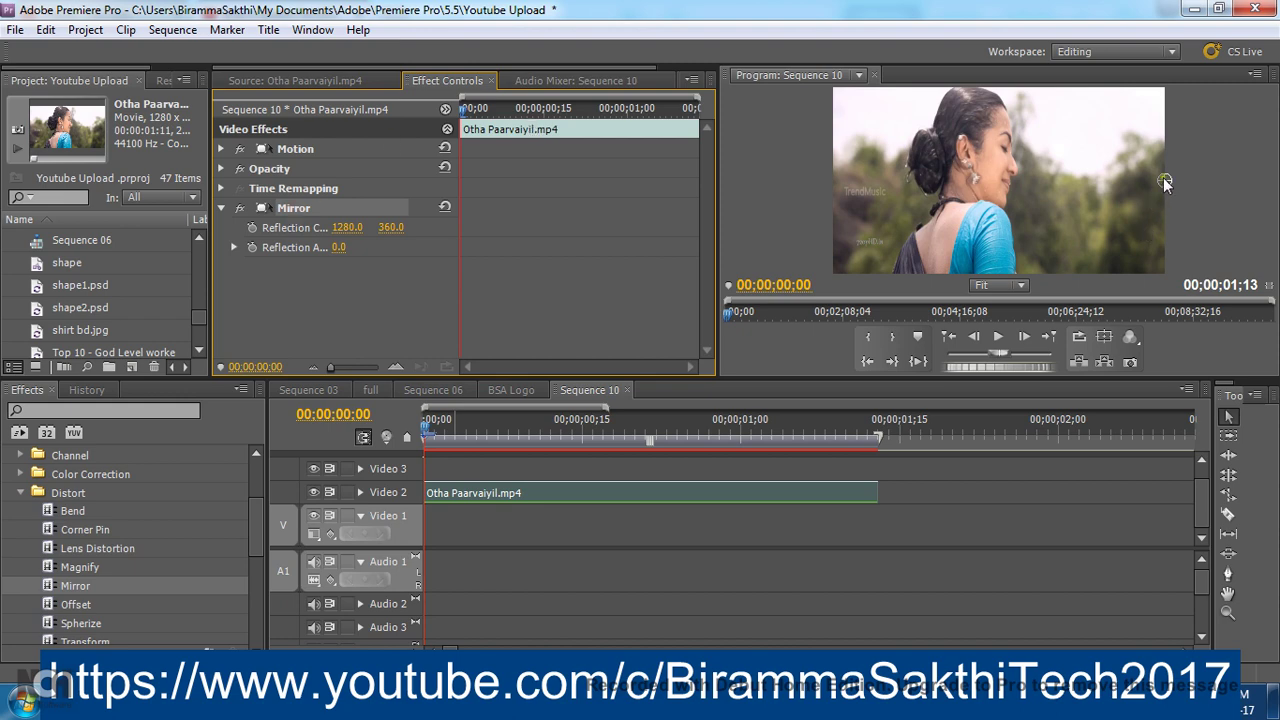
left_click_drag(1166, 181, 1023, 188)
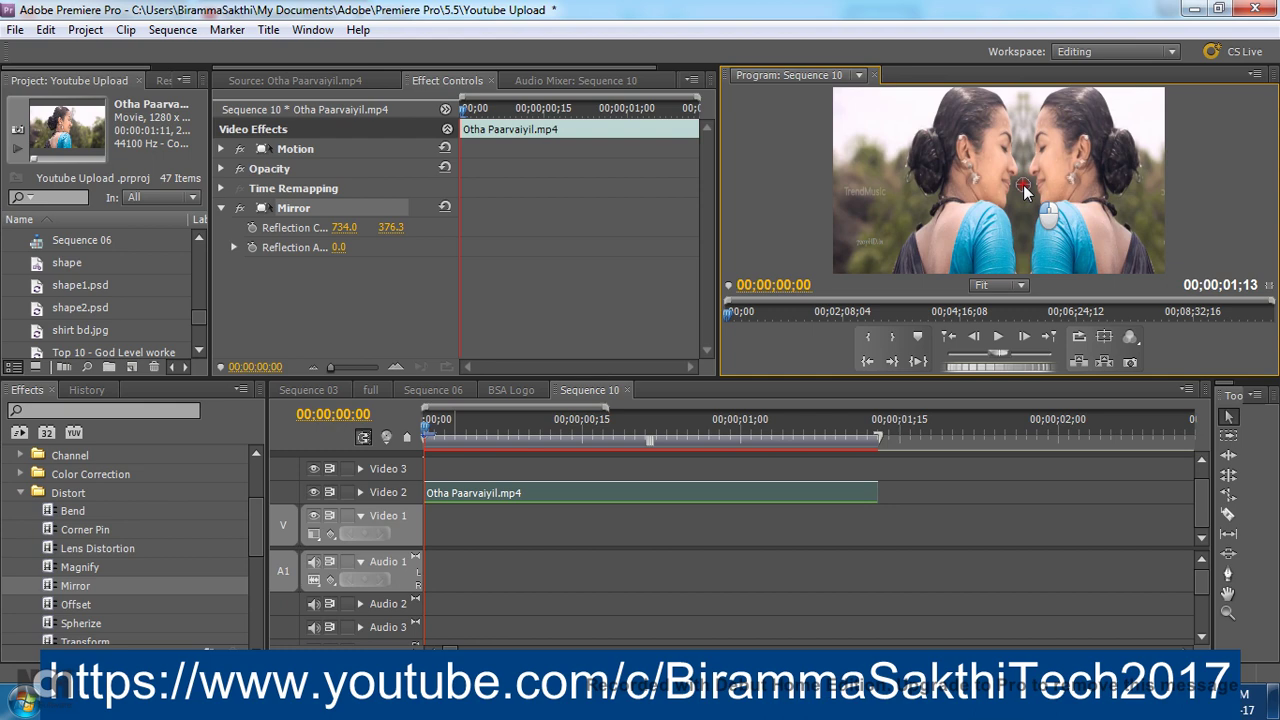
Play Sequence 10 to preview the mirrored twin image, stopping at 00;00;00;23
left_click(1001, 338)
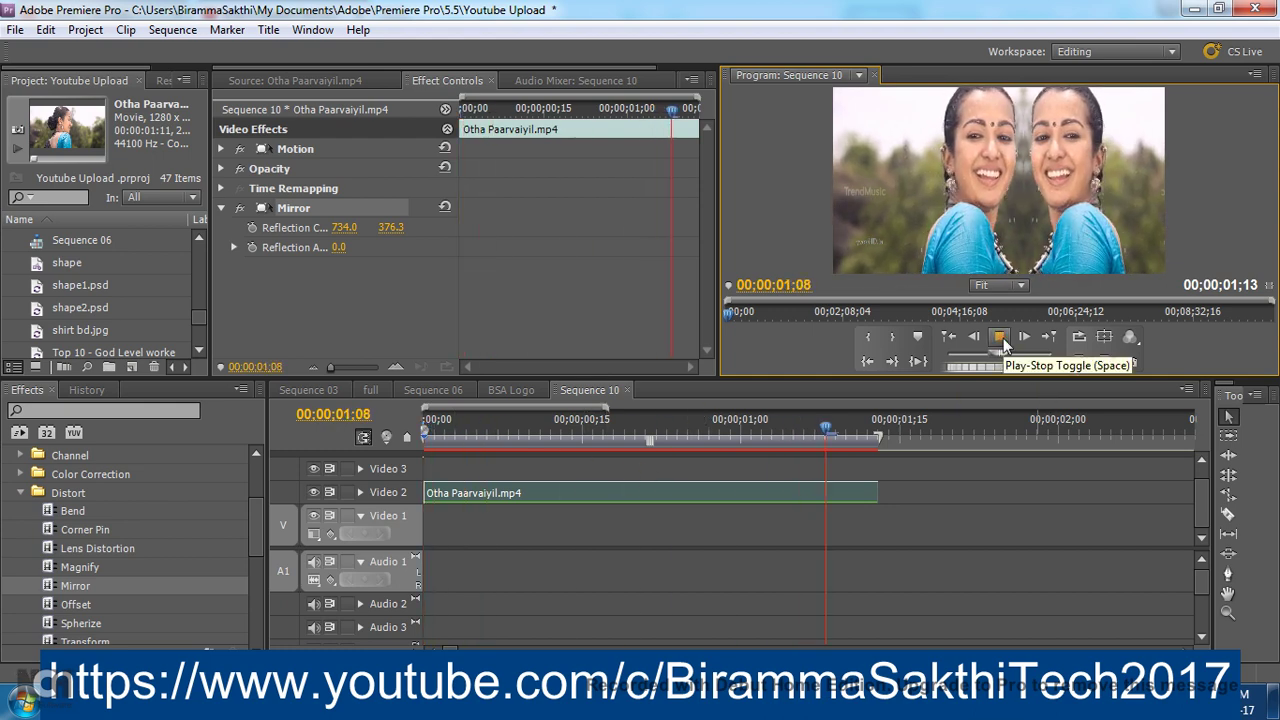
left_click(1001, 338)
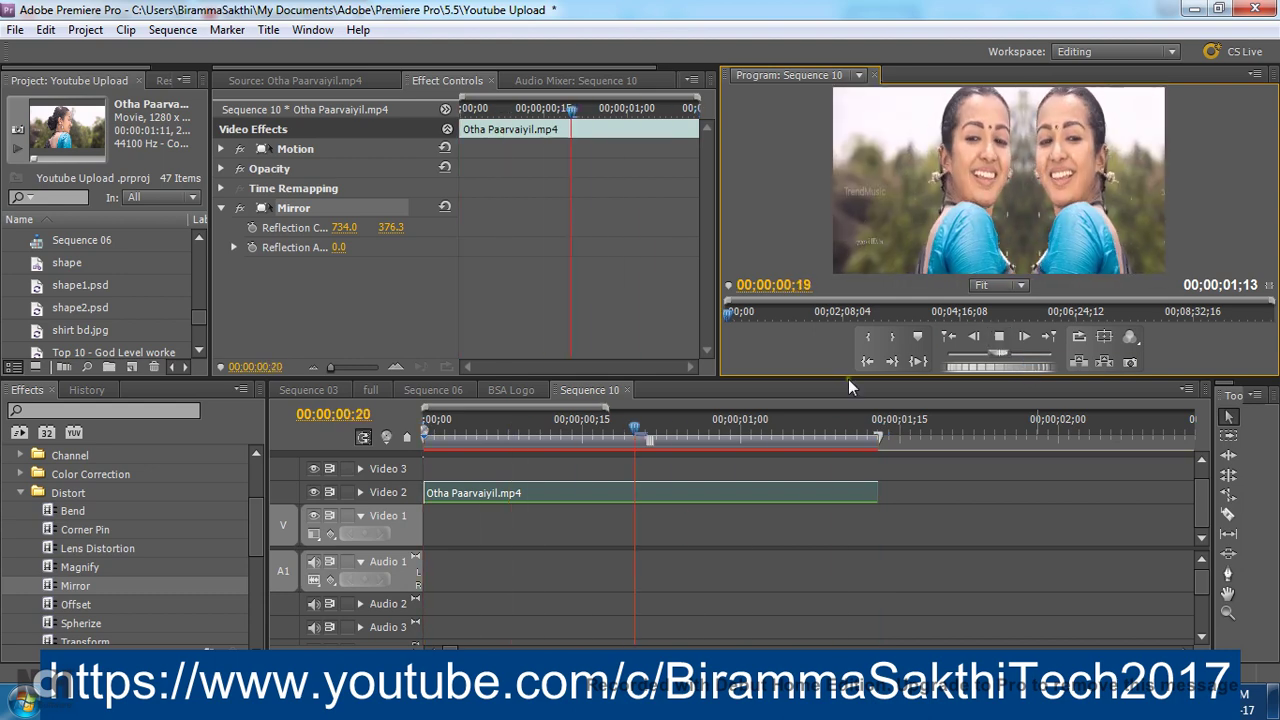
left_click(667, 429)
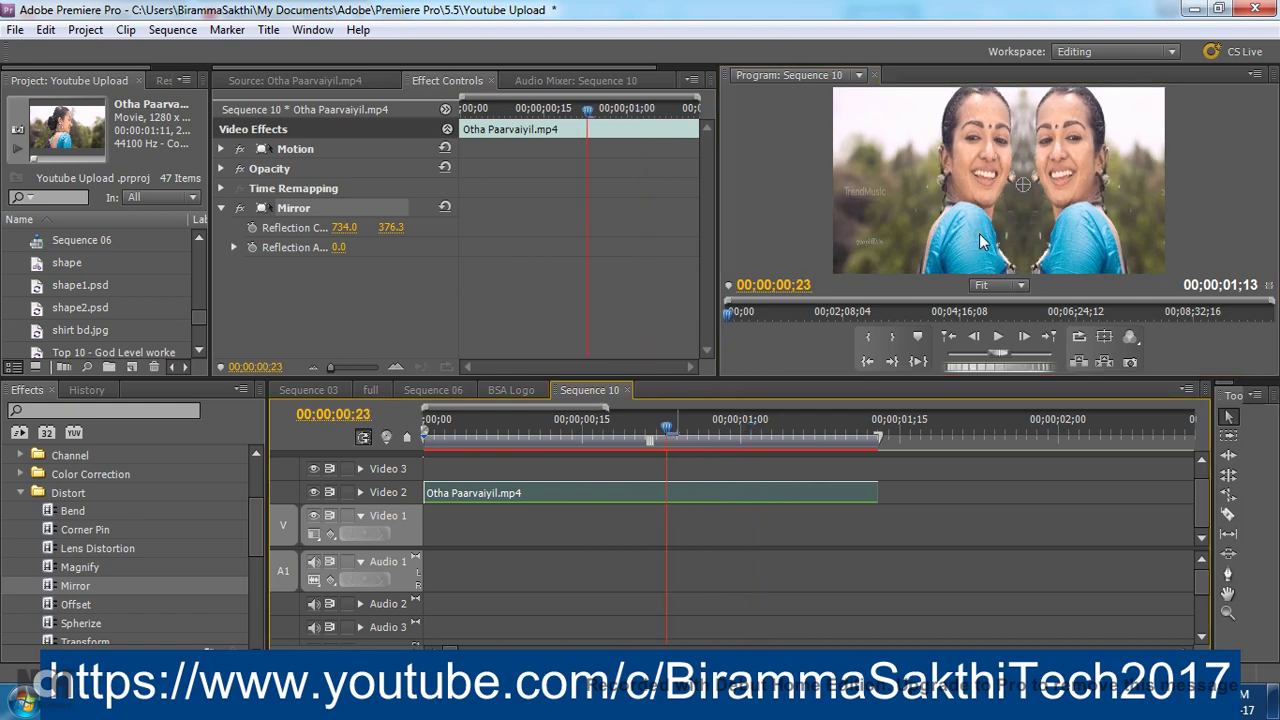
left_click(309, 214)
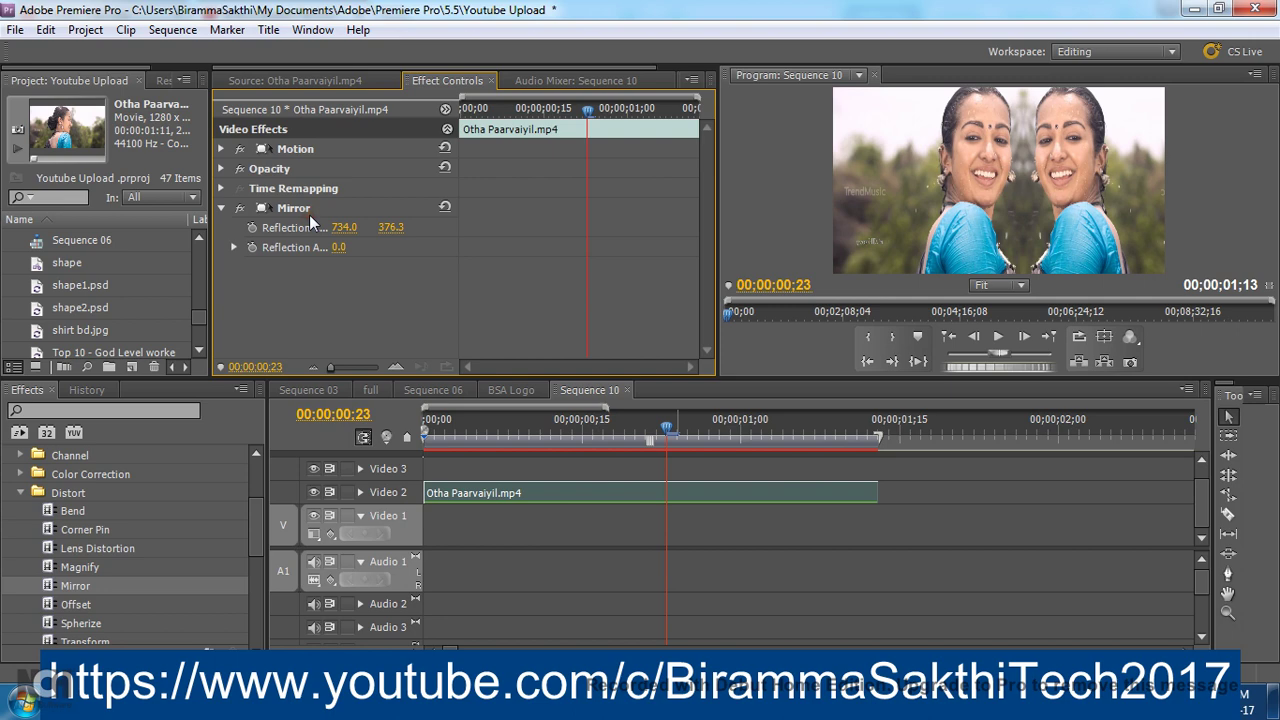
Remove the Mirror effect and load Bagupali2 Bale.mp4 into the Source monitor
left_click(283, 207)
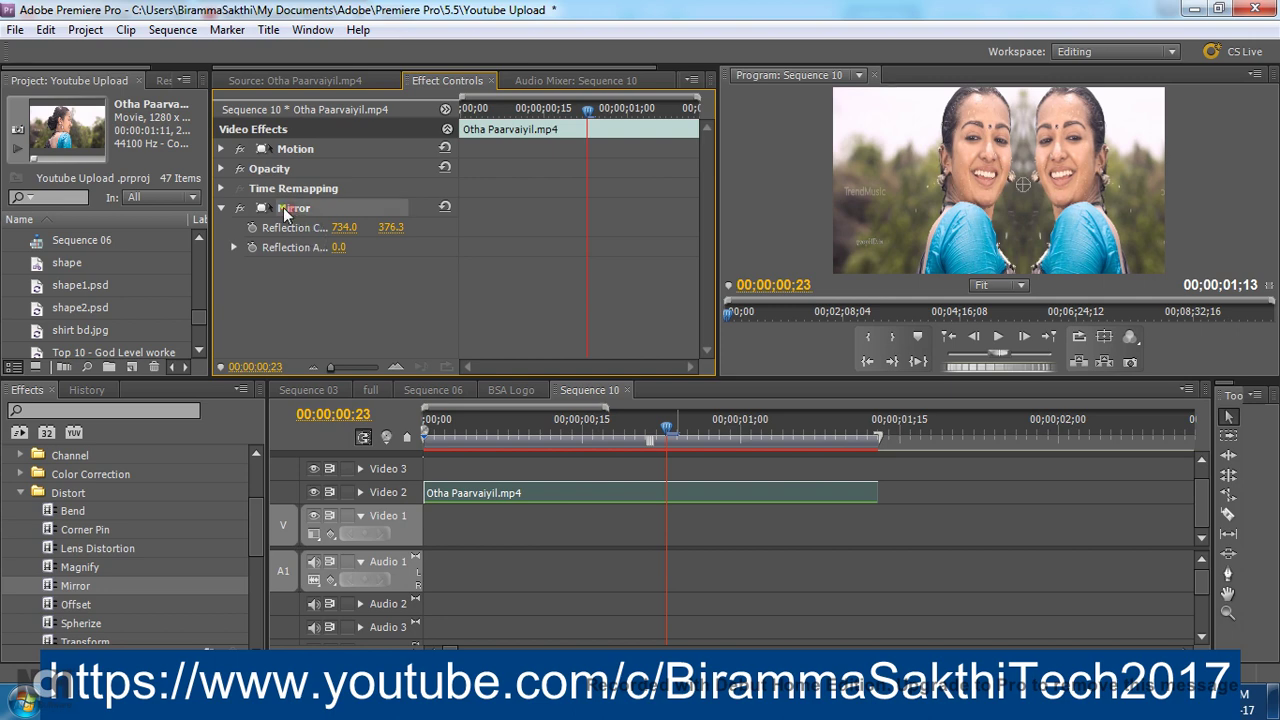
key("Delete")
scroll(141, 309, "down", 3)
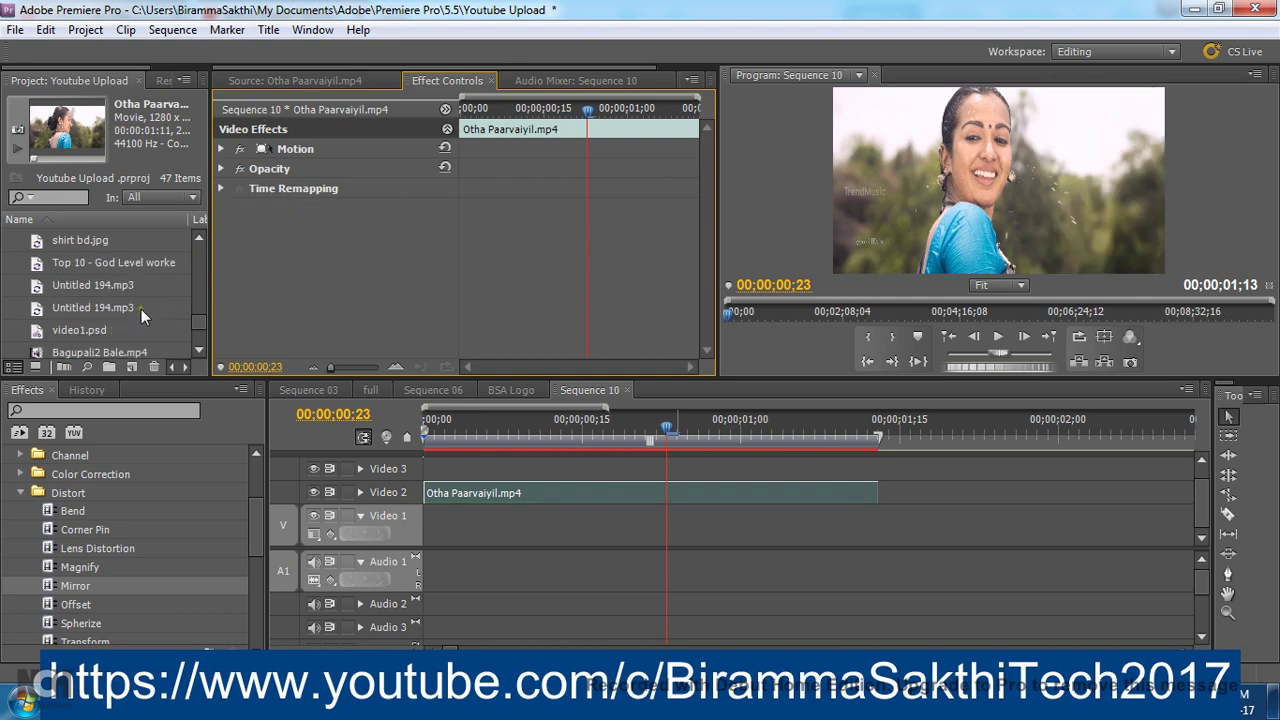
scroll(140, 309, "down", 2)
left_click(130, 285)
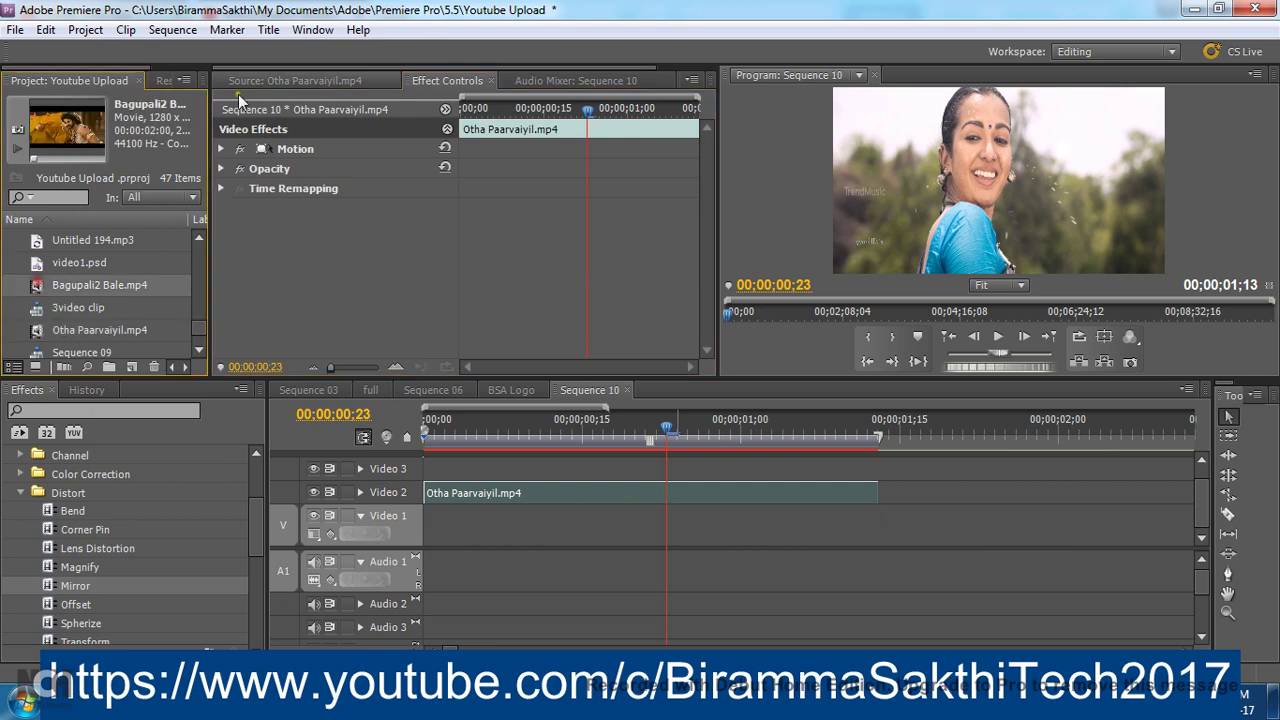
left_click(295, 81)
left_click_drag(40, 290, 414, 260)
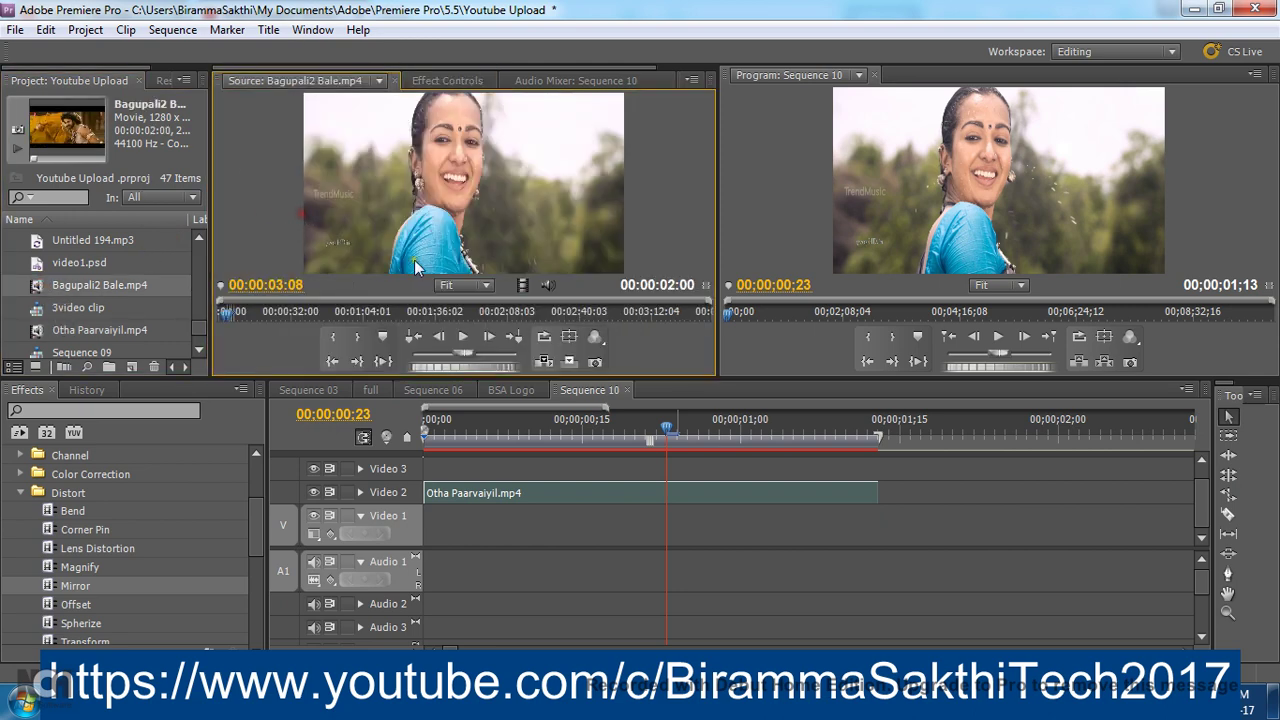
Mark the source in point at 00:00:04:08, the start of the man's shot
left_click(489, 337)
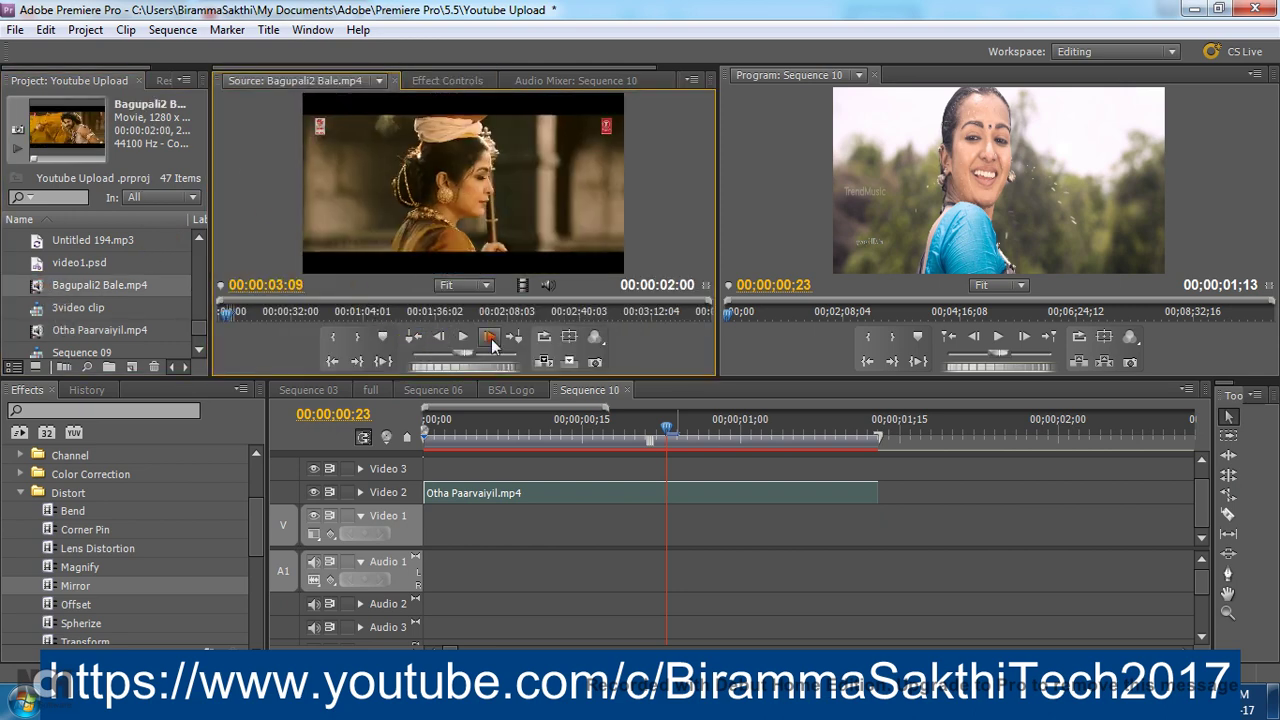
left_click(489, 337)
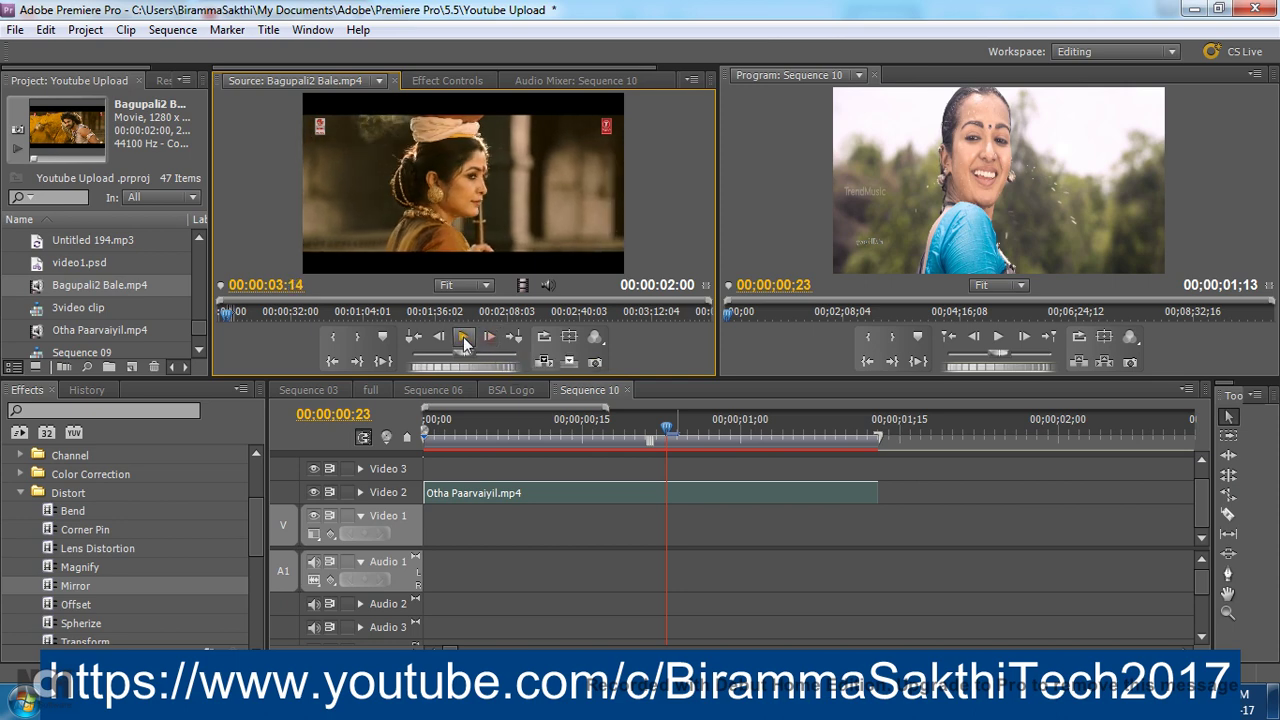
left_click(463, 341)
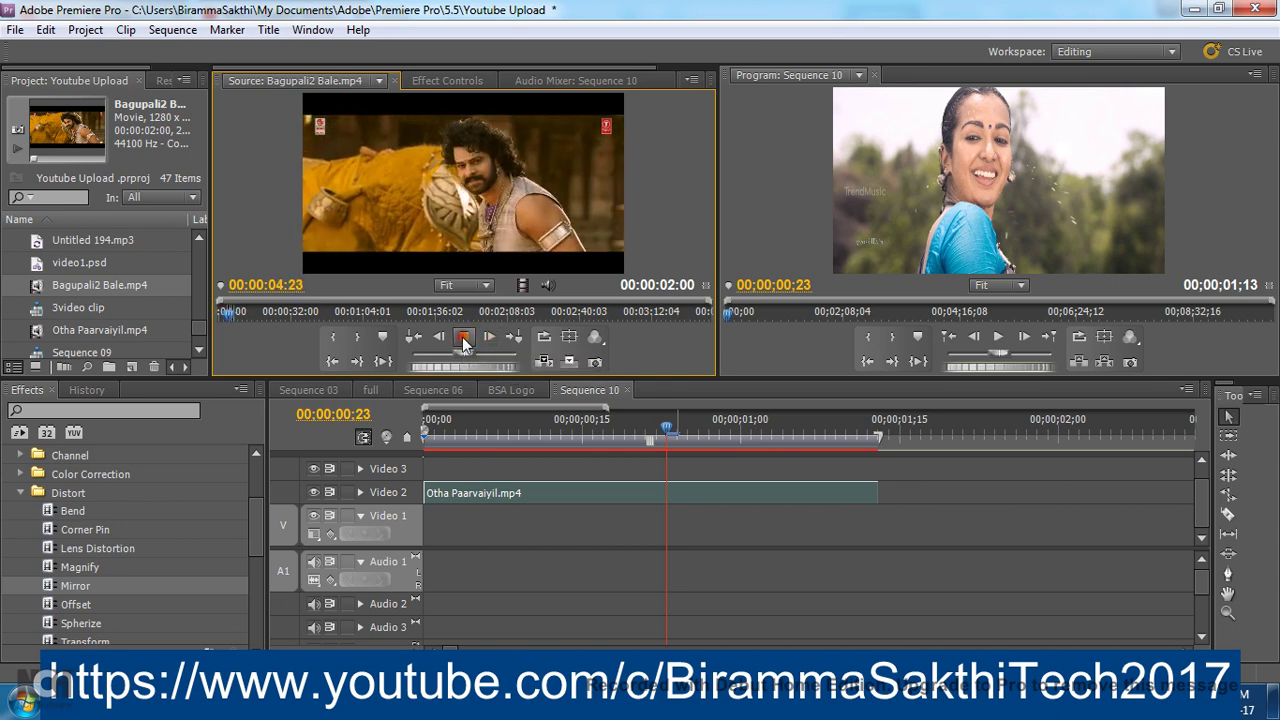
left_click(463, 340)
left_click(441, 339)
left_click(441, 339)
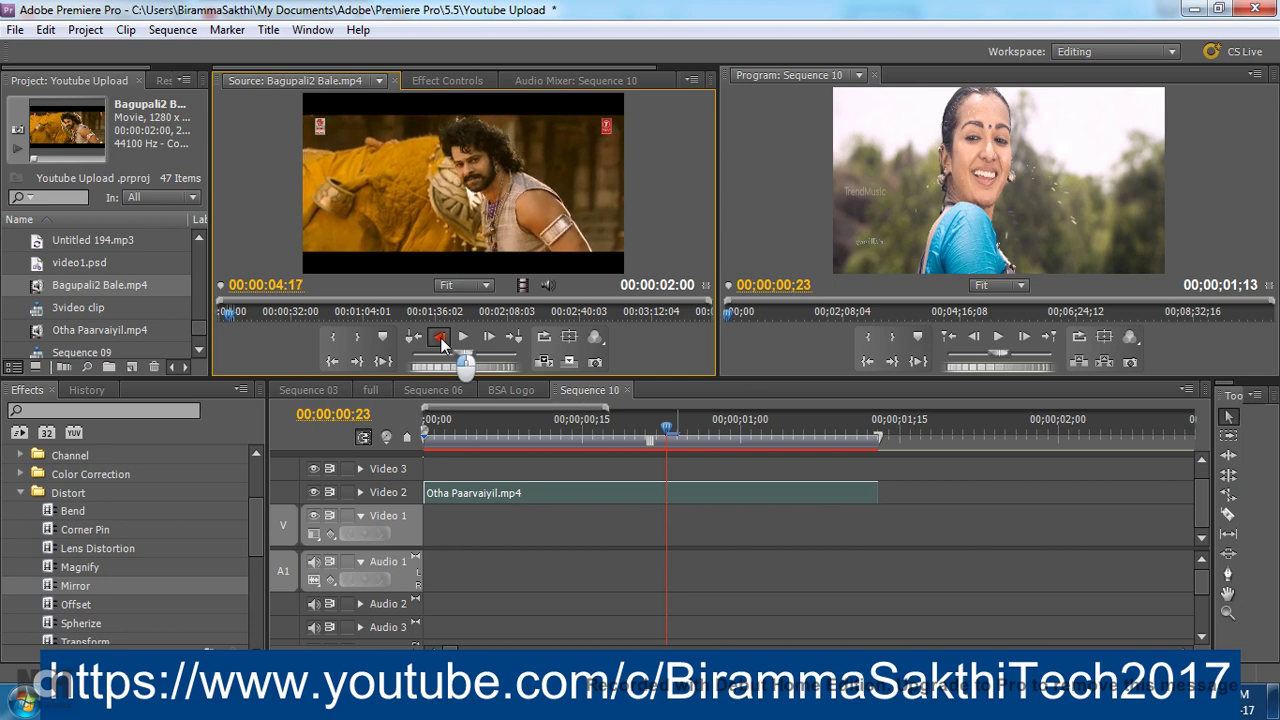
left_click(441, 339)
left_click(441, 339)
left_click(441, 339)
left_click(441, 339)
left_click(441, 339)
left_click(441, 339)
left_click(441, 339)
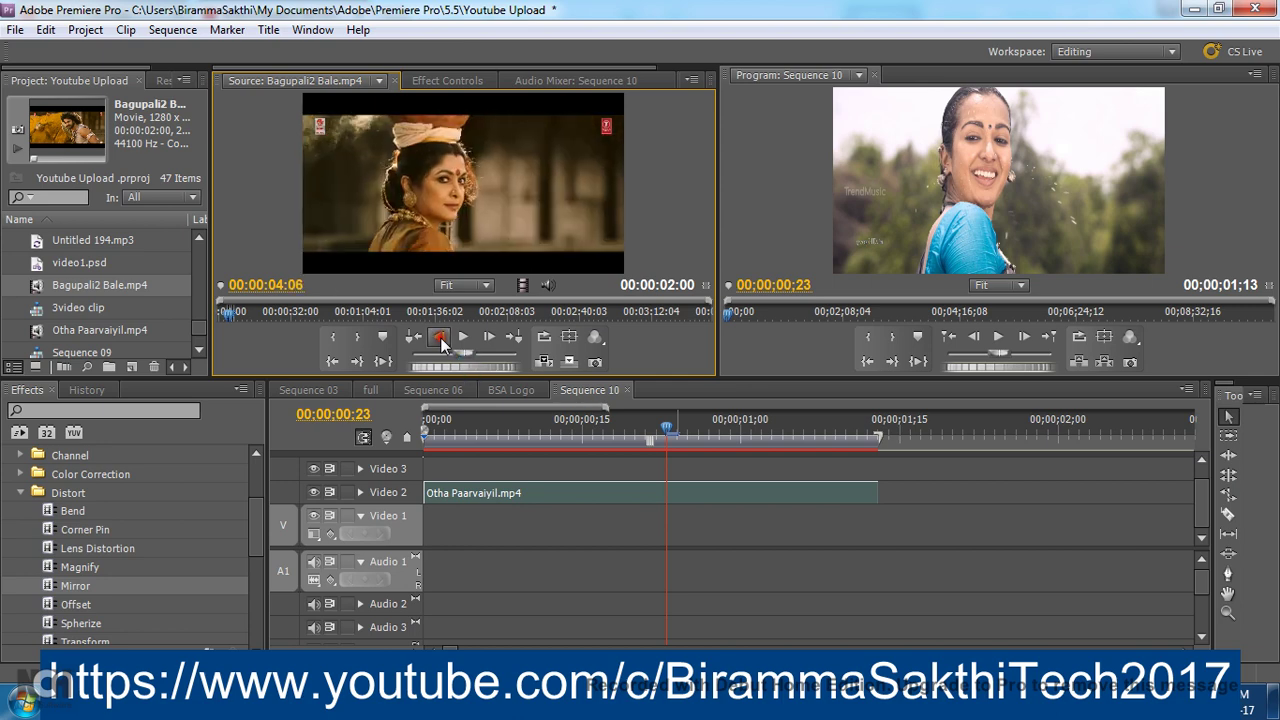
left_click(487, 340)
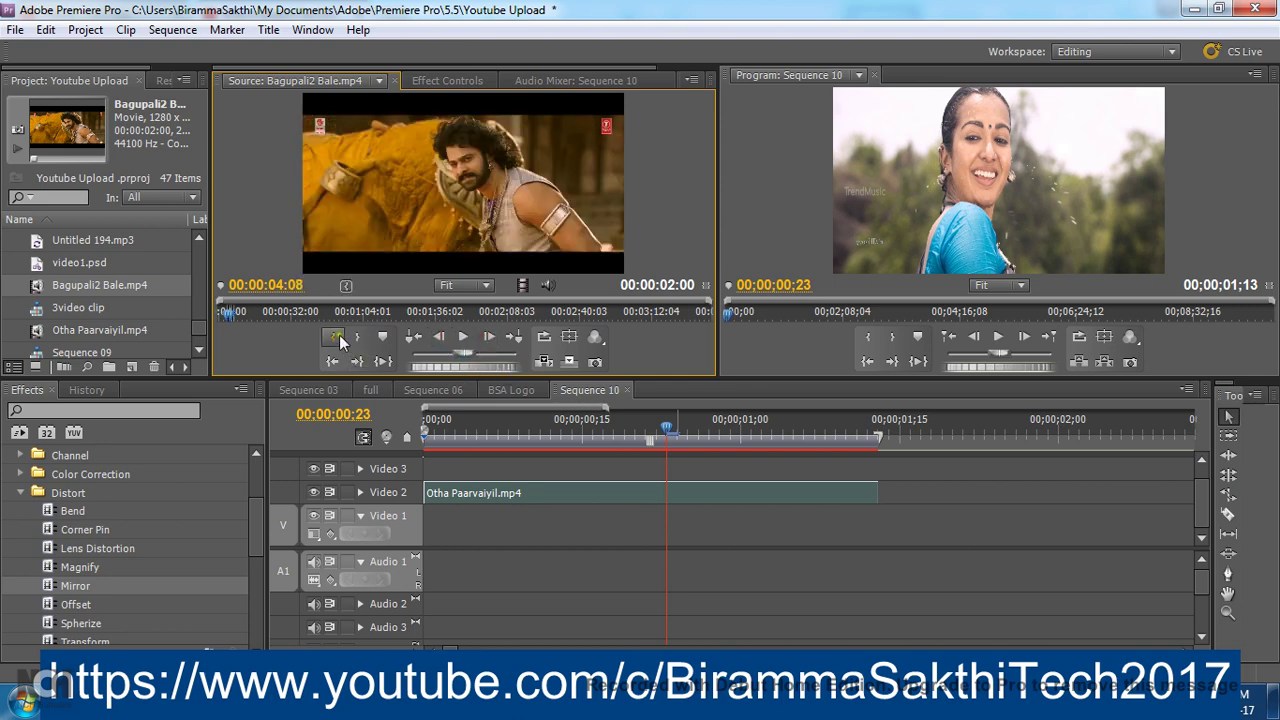
left_click(337, 339)
Mark the source out point at 00:00:06:07 and select the old Otha Paarvaiyil clip
left_click(464, 339)
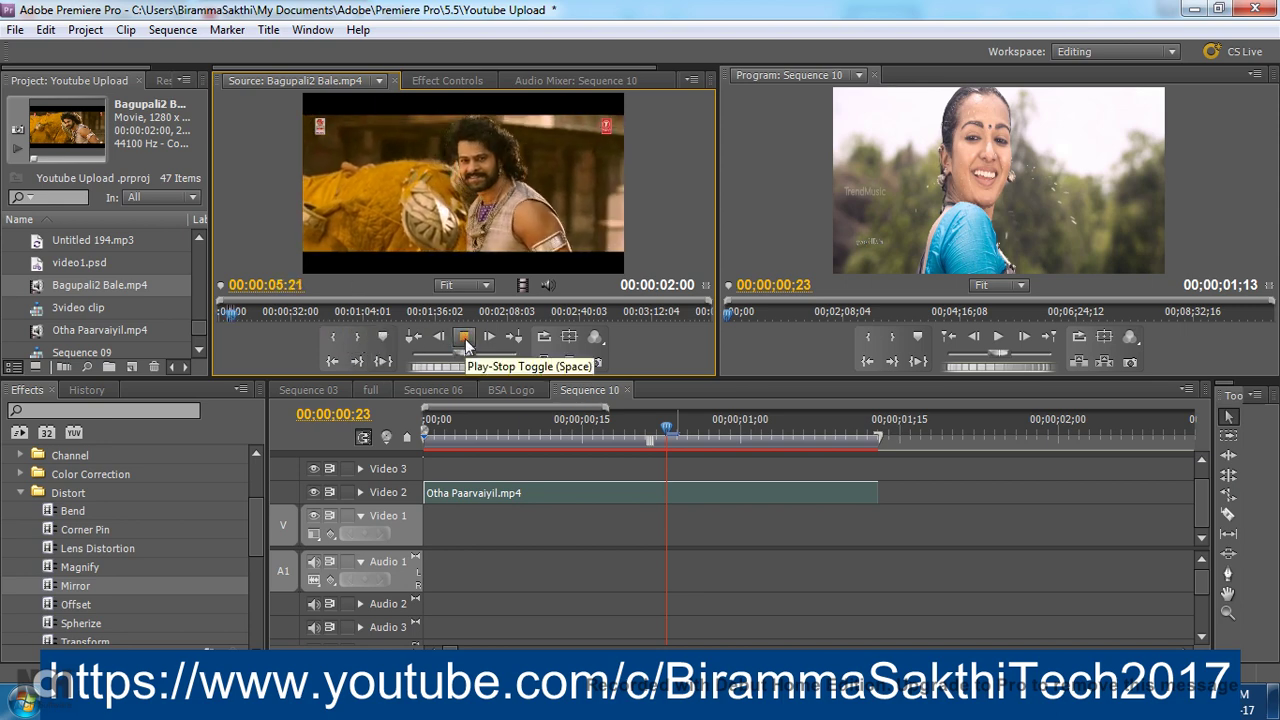
left_click(465, 338)
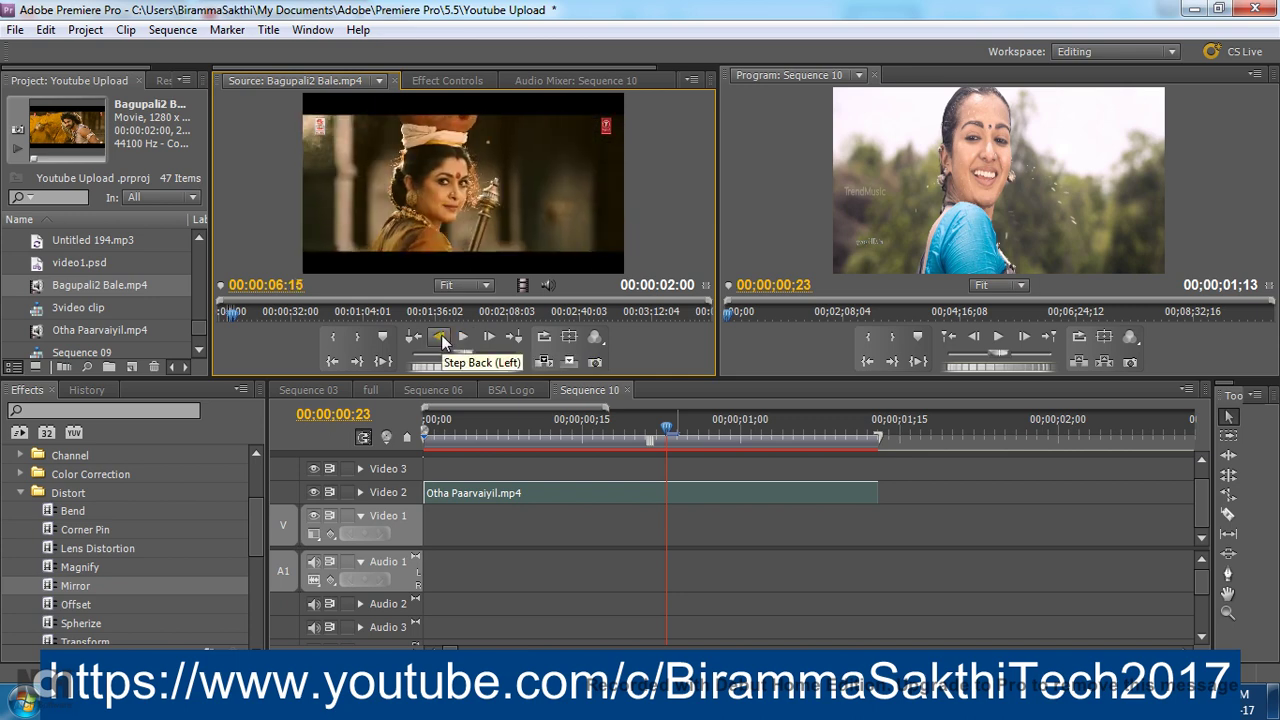
left_click(441, 334)
left_click(441, 334)
left_click(441, 334)
left_click(441, 334)
left_click(441, 334)
left_click(441, 334)
left_click(441, 334)
left_click(441, 334)
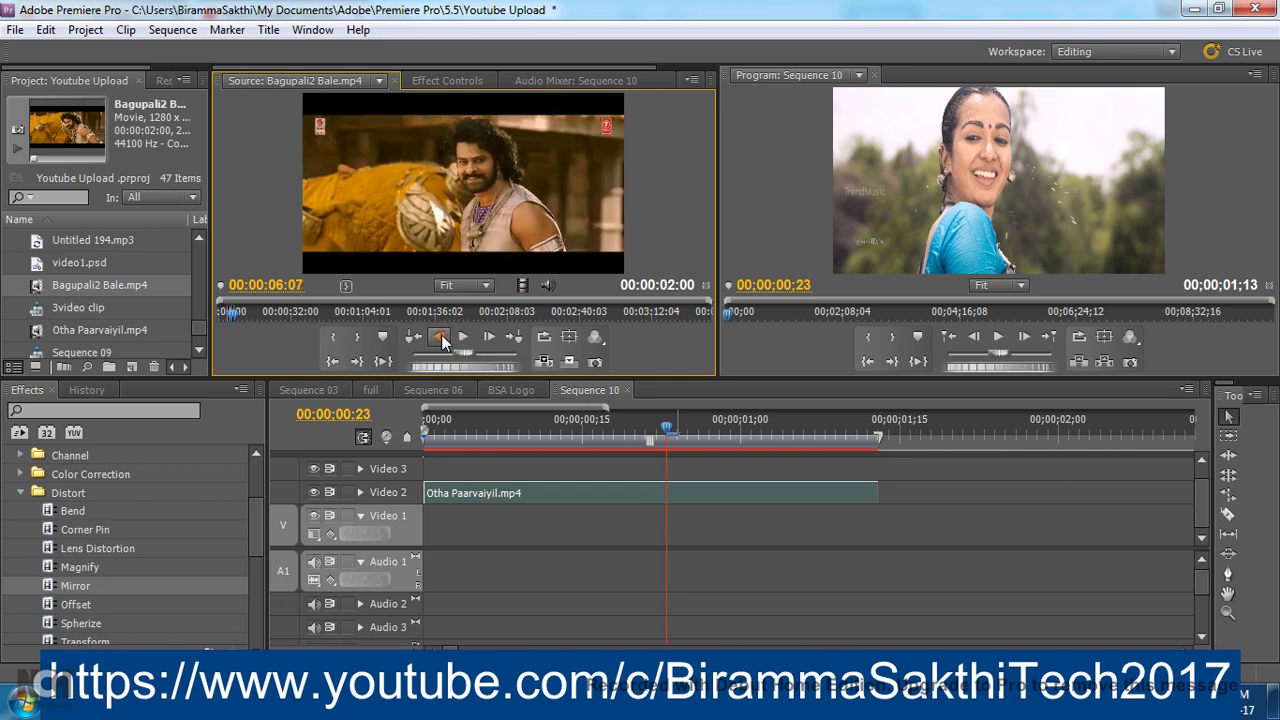
left_click(360, 338)
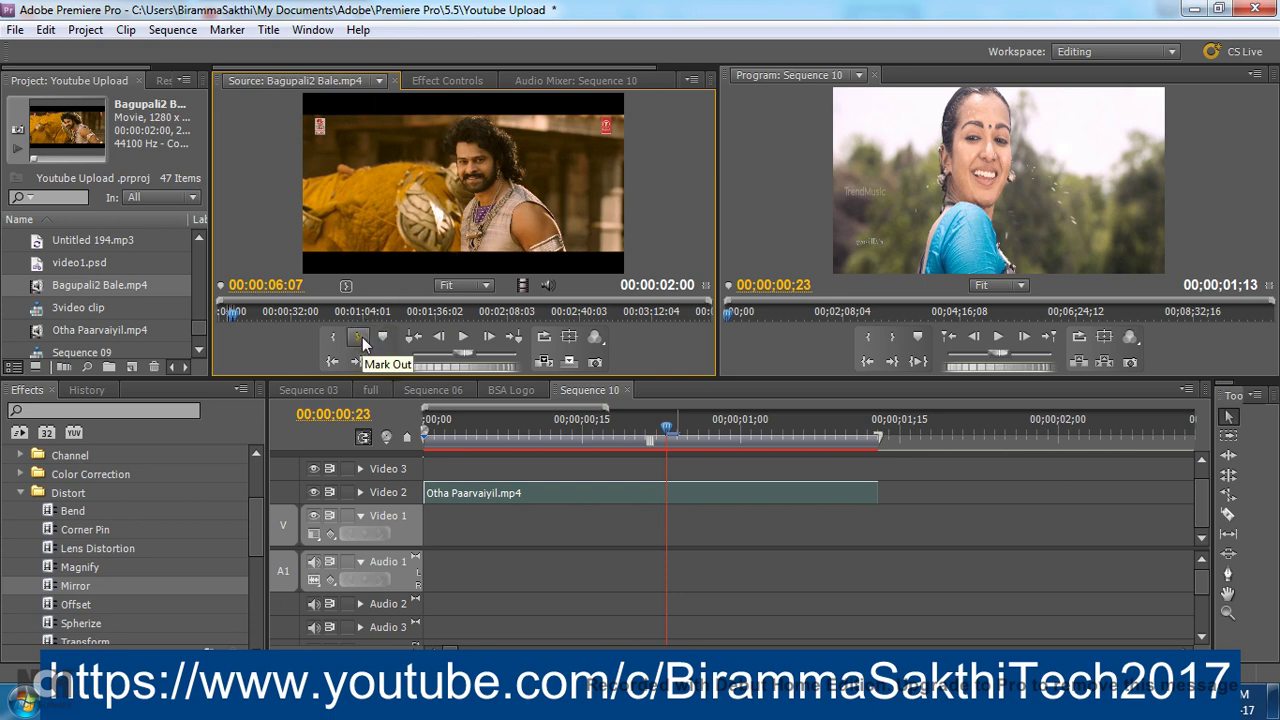
left_click(524, 495)
Replace Otha Paarvaiyil with the Bagupali2 Bale clip on Video 2, scaled to frame size
key("Delete")
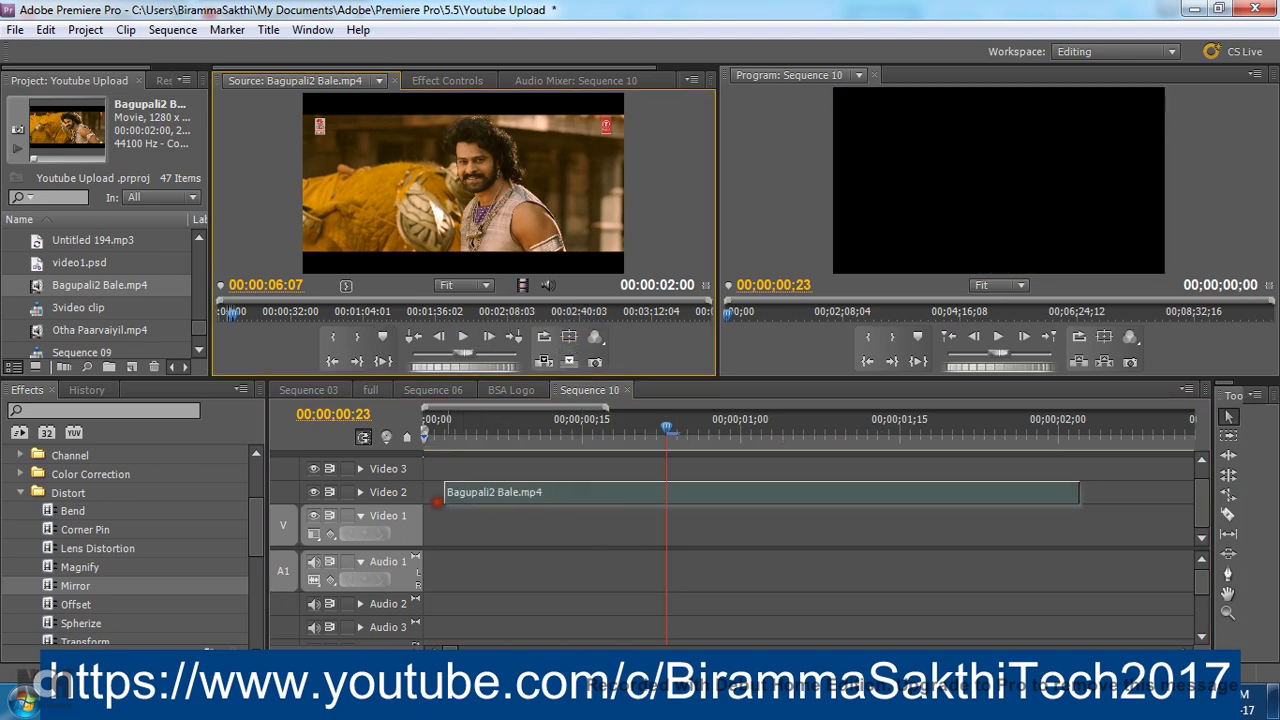
left_click_drag(521, 285, 469, 493)
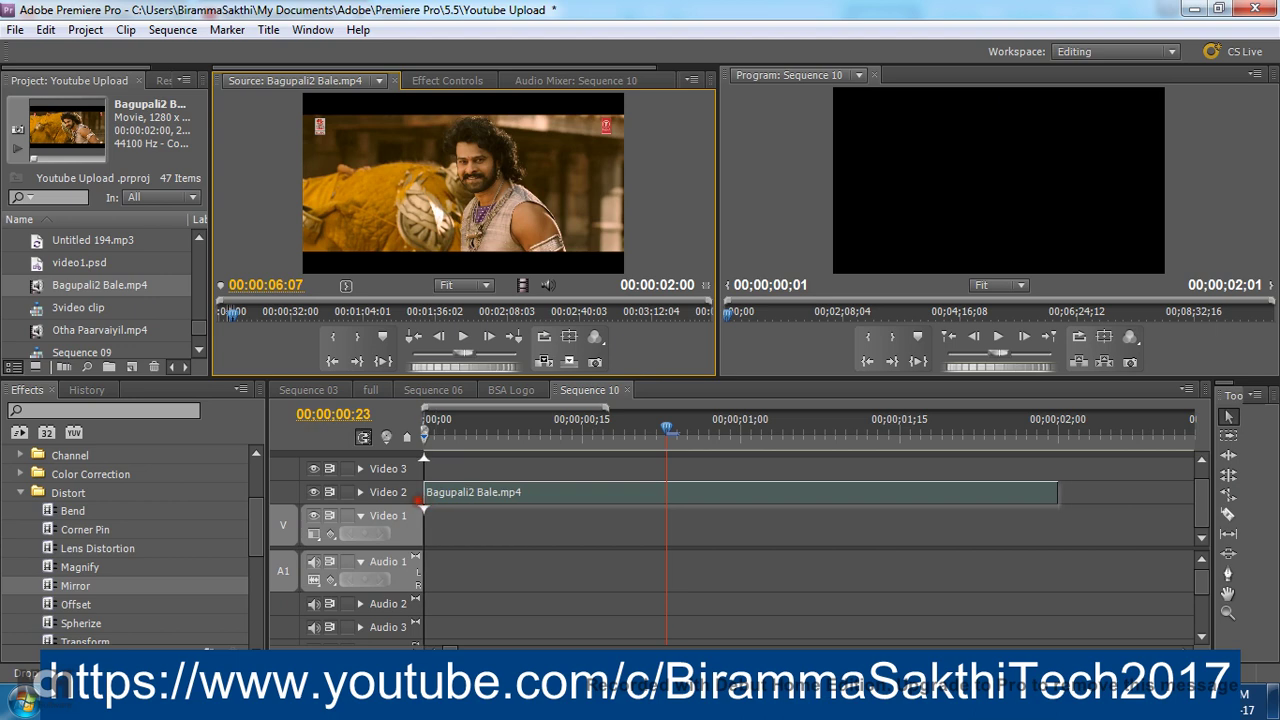
right_click(469, 493)
left_click(547, 509)
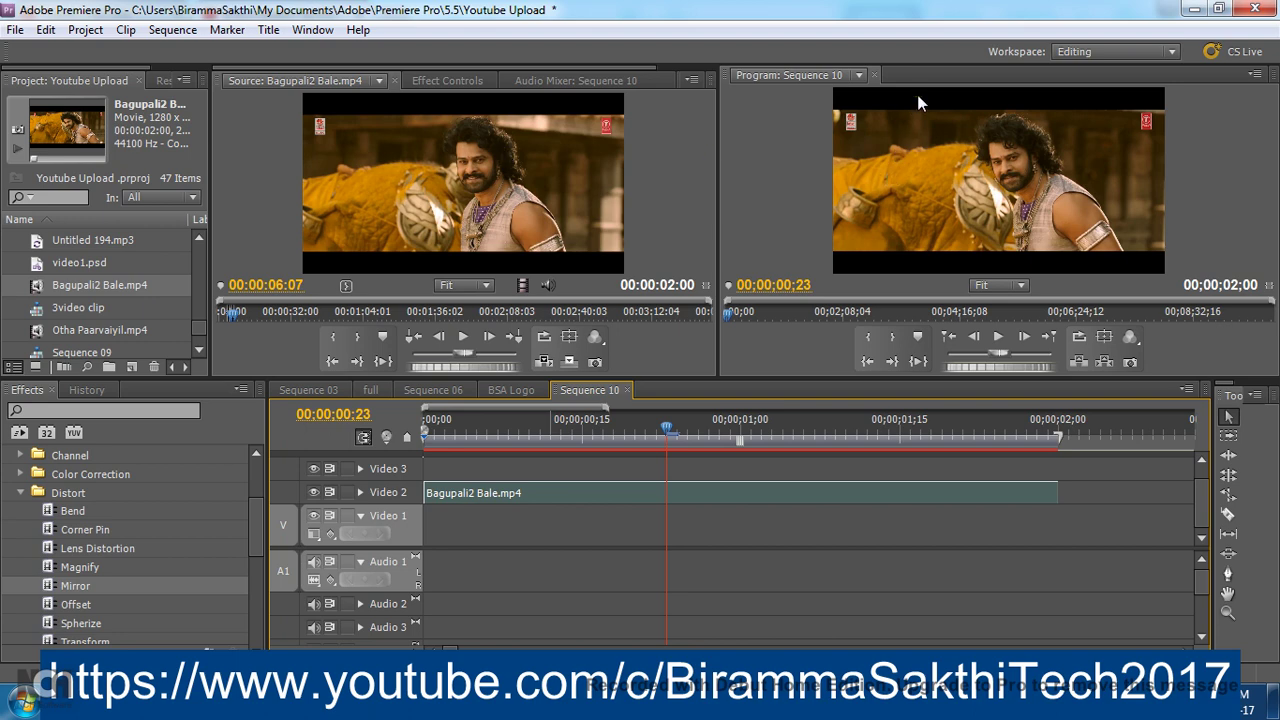
Turn off uniform scale in Motion and set Scale Height to 135
left_click(448, 80)
left_click(221, 149)
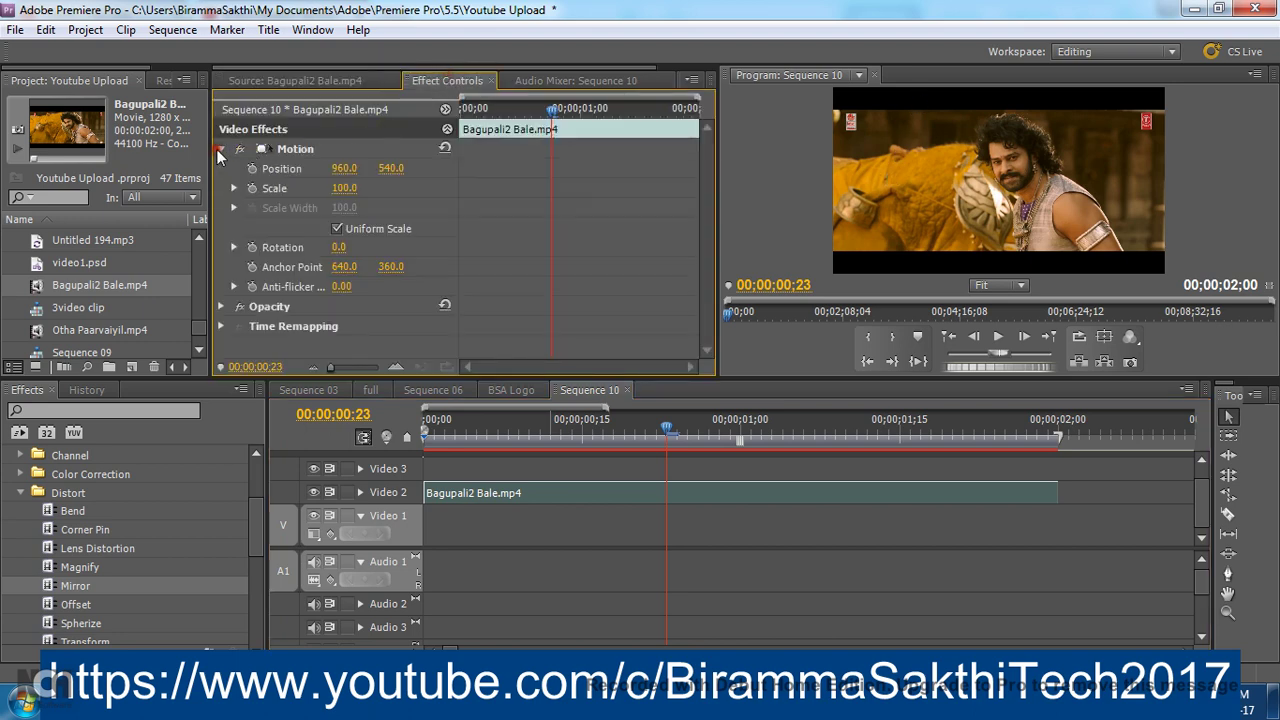
left_click(306, 154)
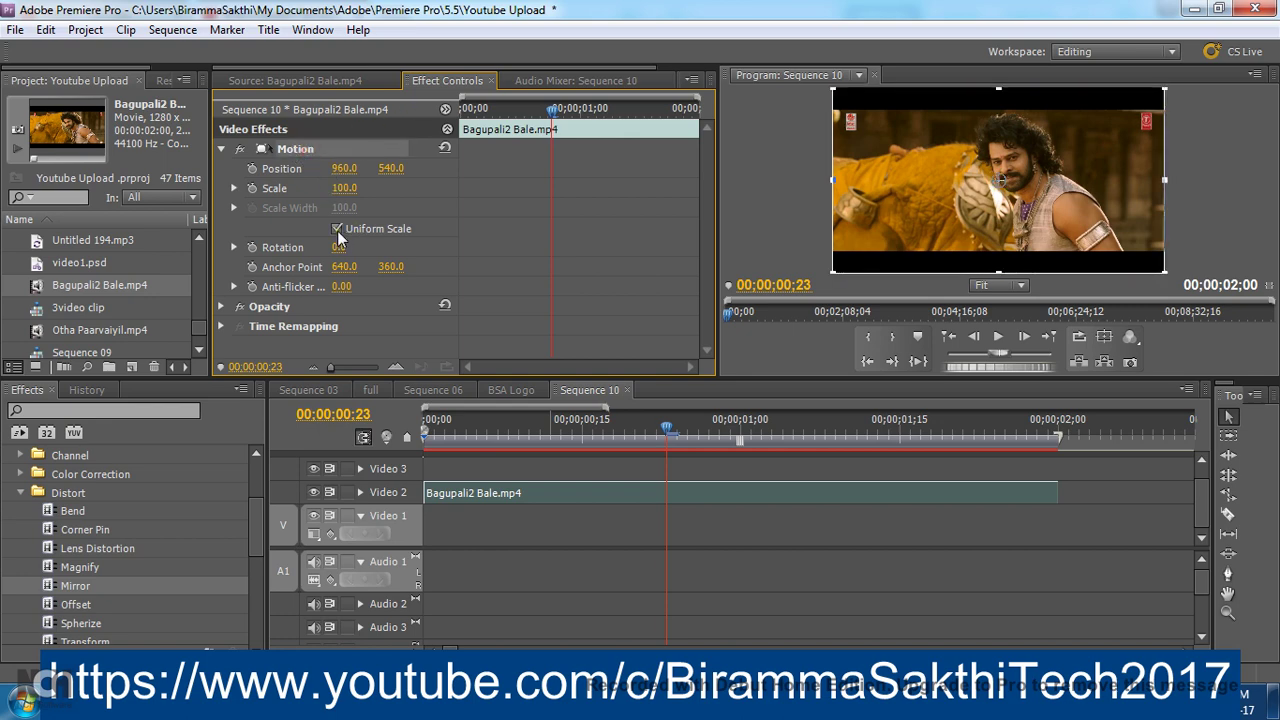
left_click(338, 230)
left_click(354, 188)
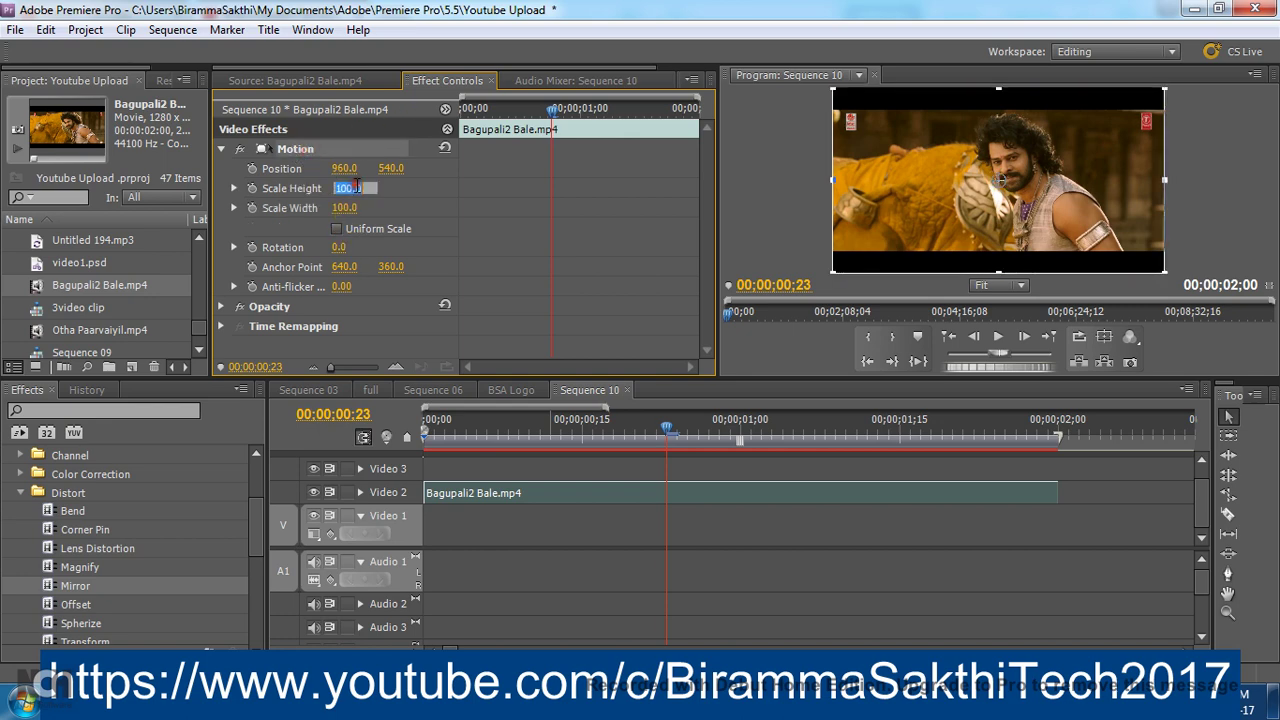
type("135")
key("Return")
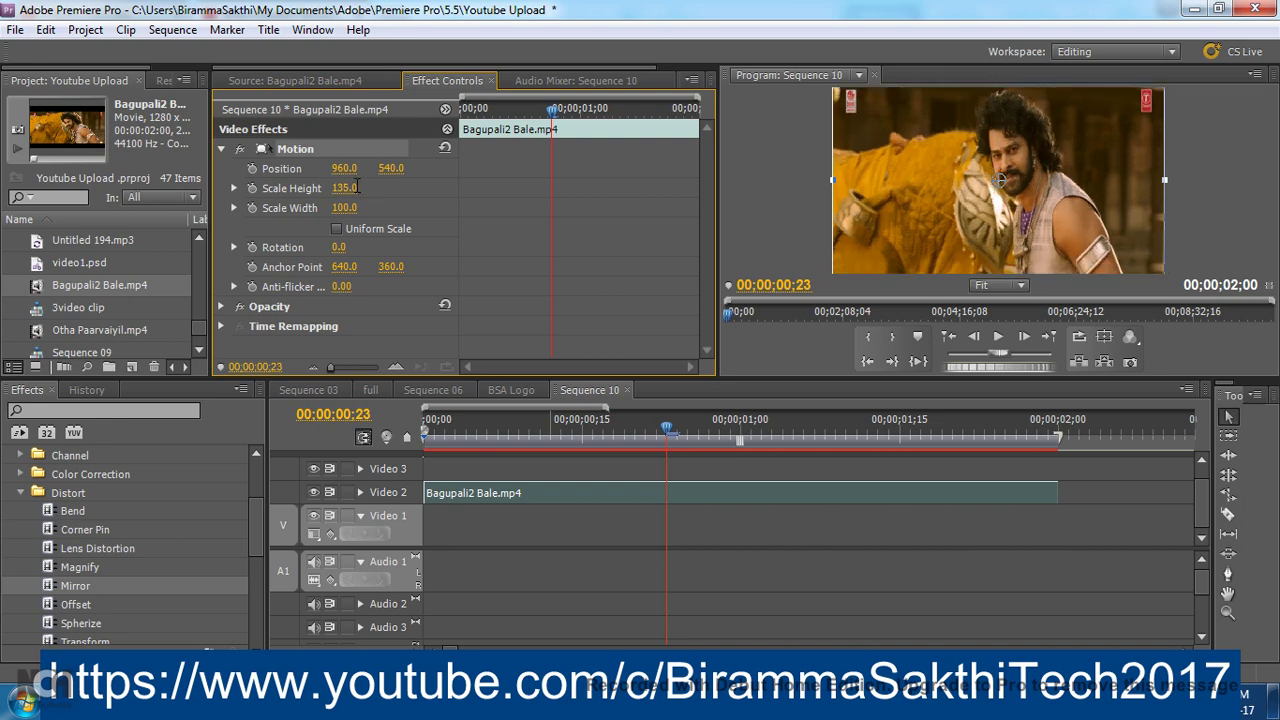
left_click(222, 149)
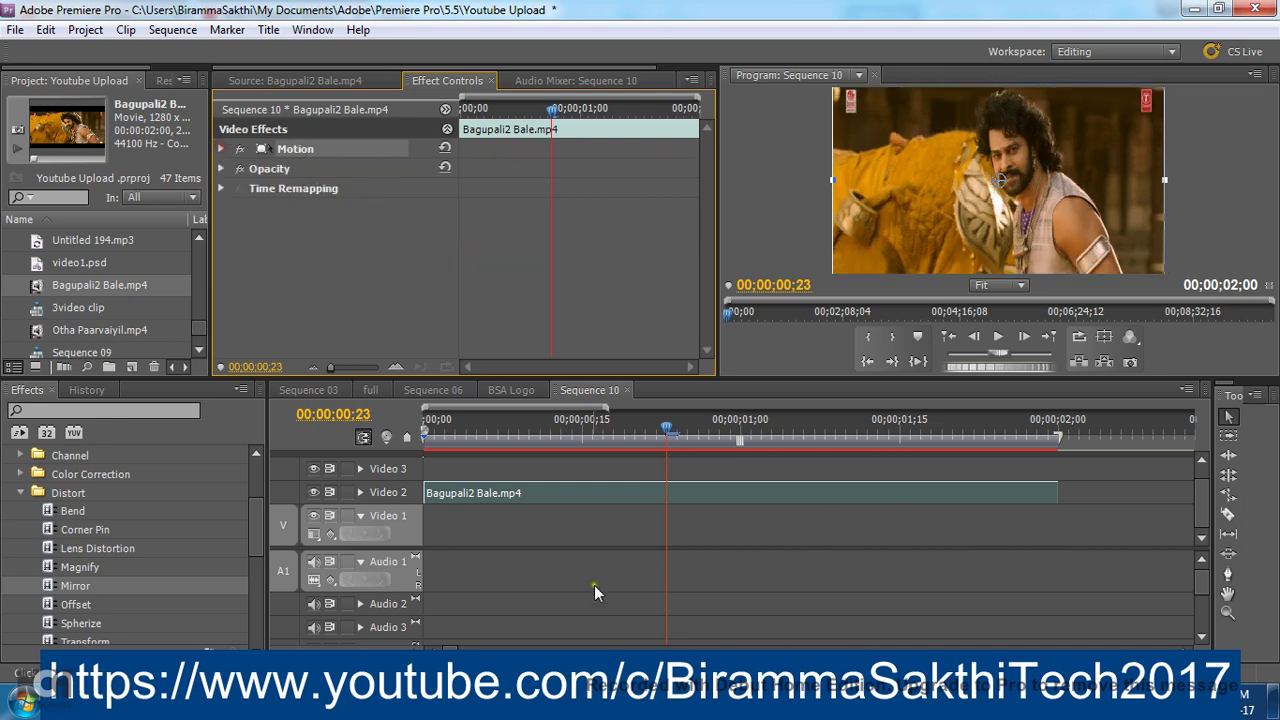
Nest the Bagupali2 Bale clip into Nested Sequence 05
right_click(640, 494)
left_click(703, 352)
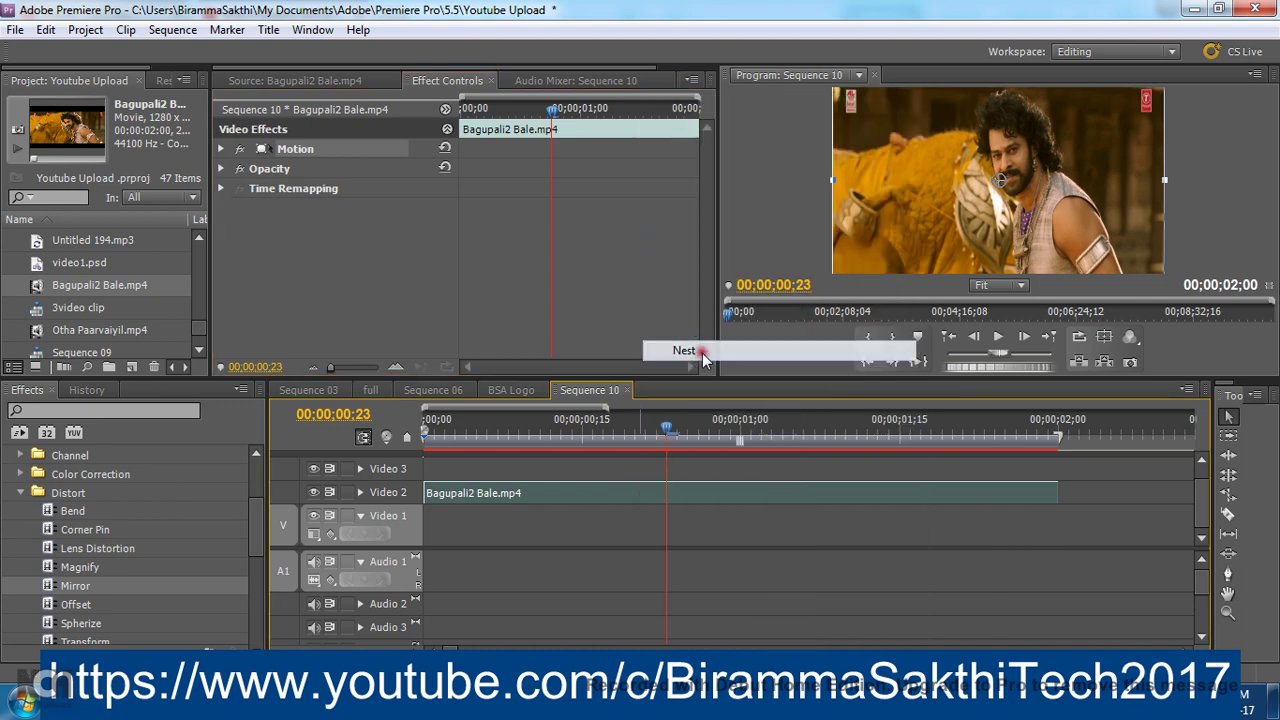
left_click(641, 489)
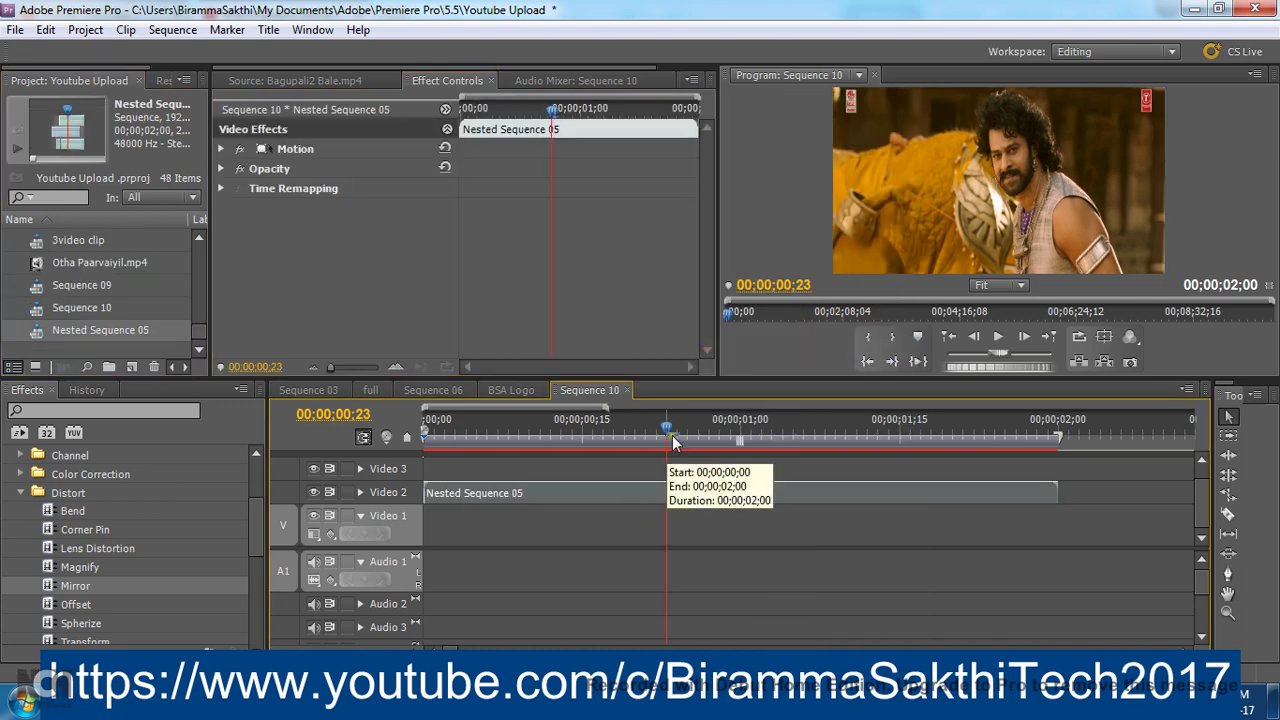
key("Left")
key("Left")
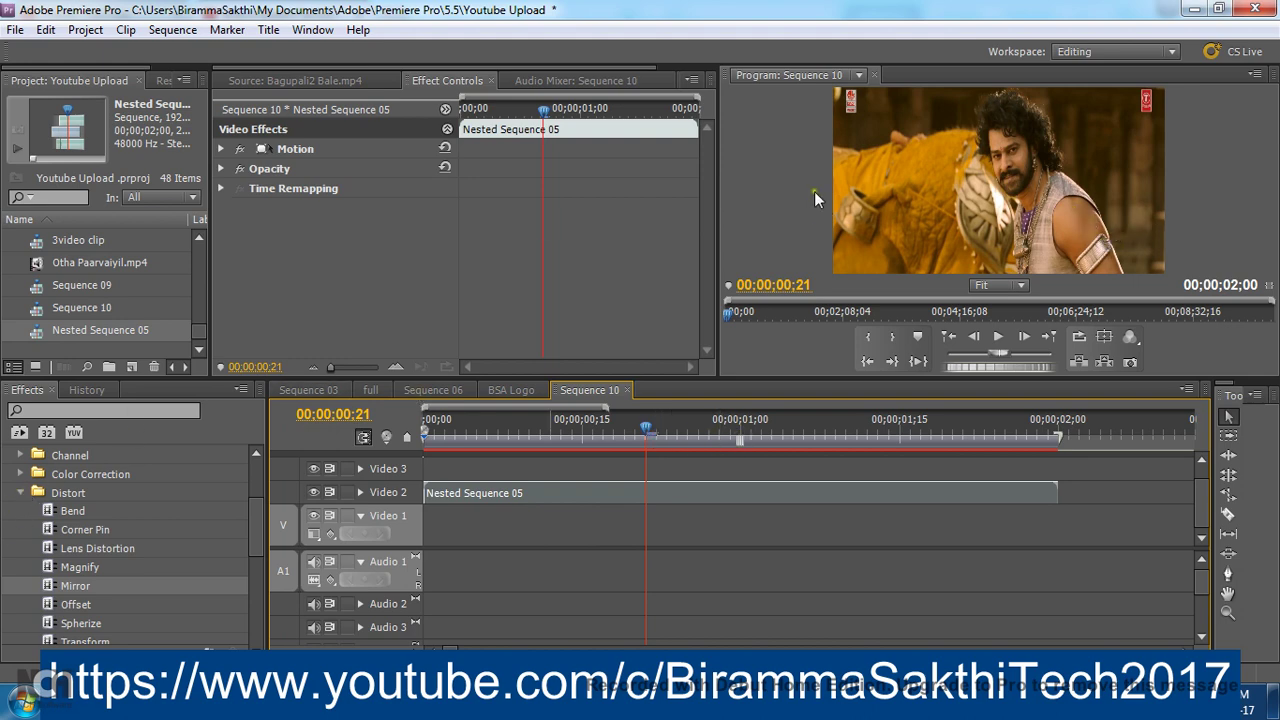
Apply the Transform > Horizontal Flip effect to the Nested Sequence 05 clip
left_click(20, 493)
scroll(28, 509, "up", 1)
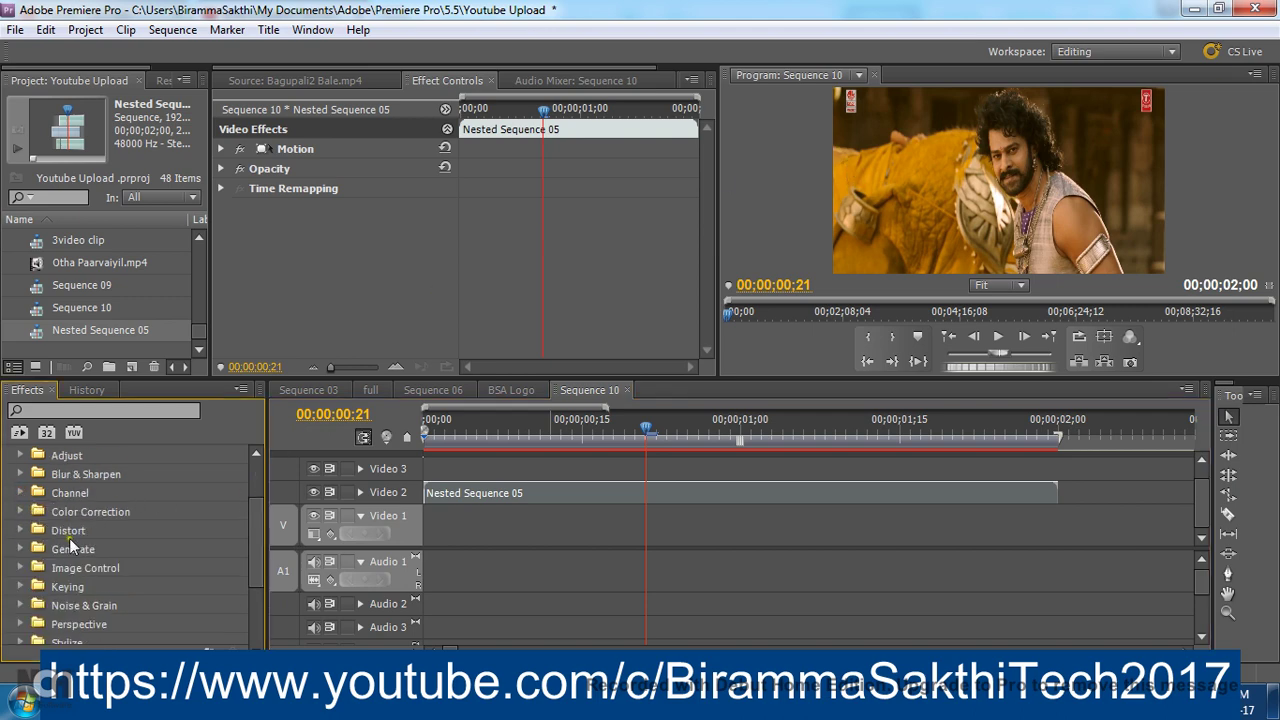
scroll(70, 538, "down", 3)
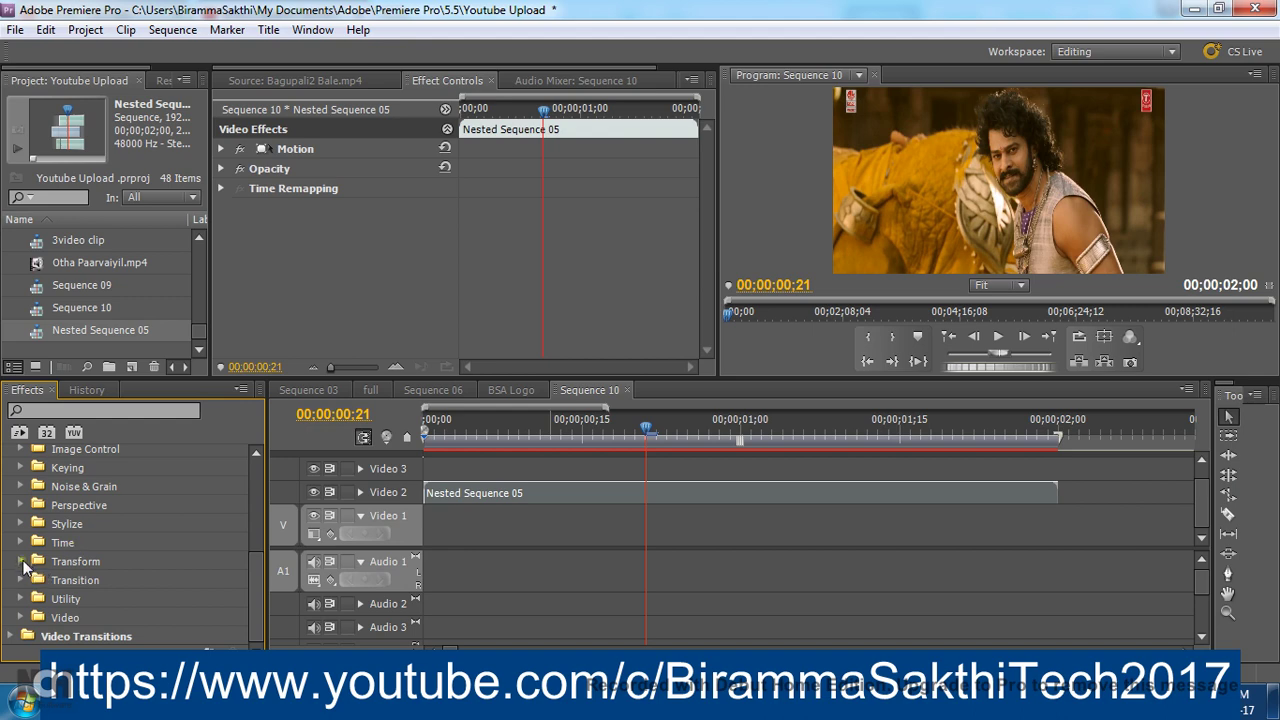
left_click(20, 561)
left_click(84, 592)
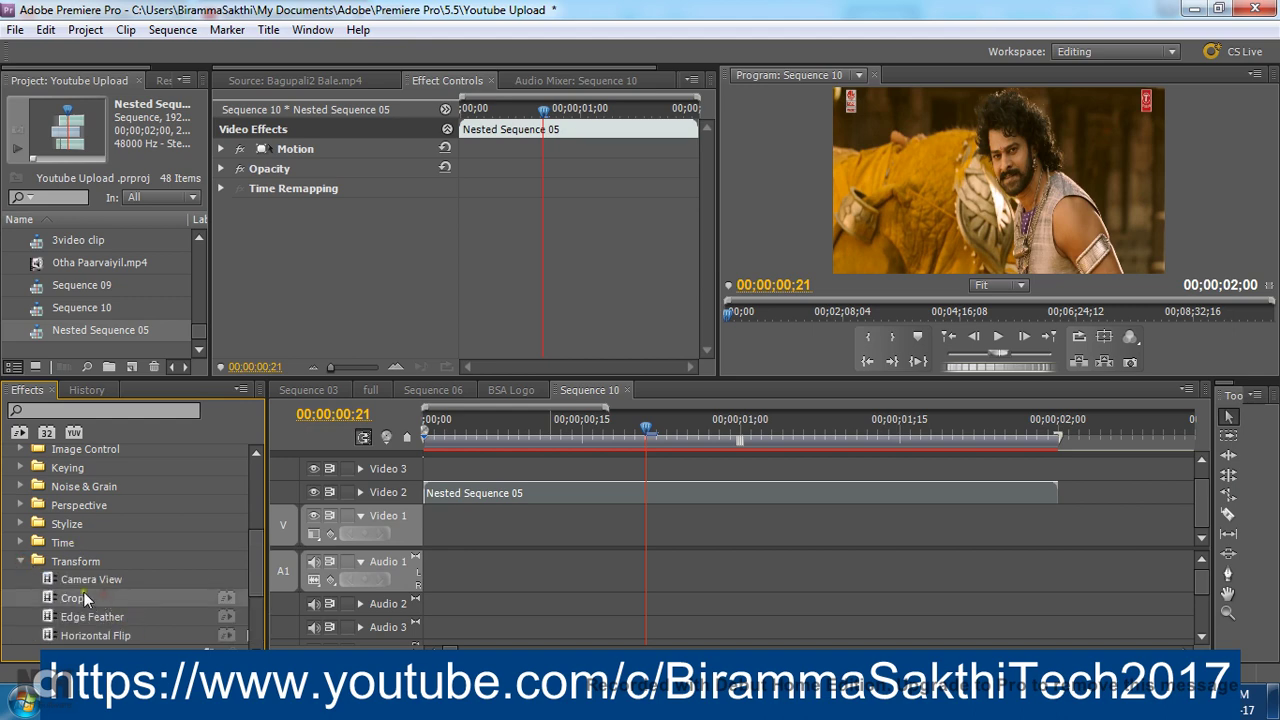
scroll(88, 591, "down", 3)
left_click(101, 581)
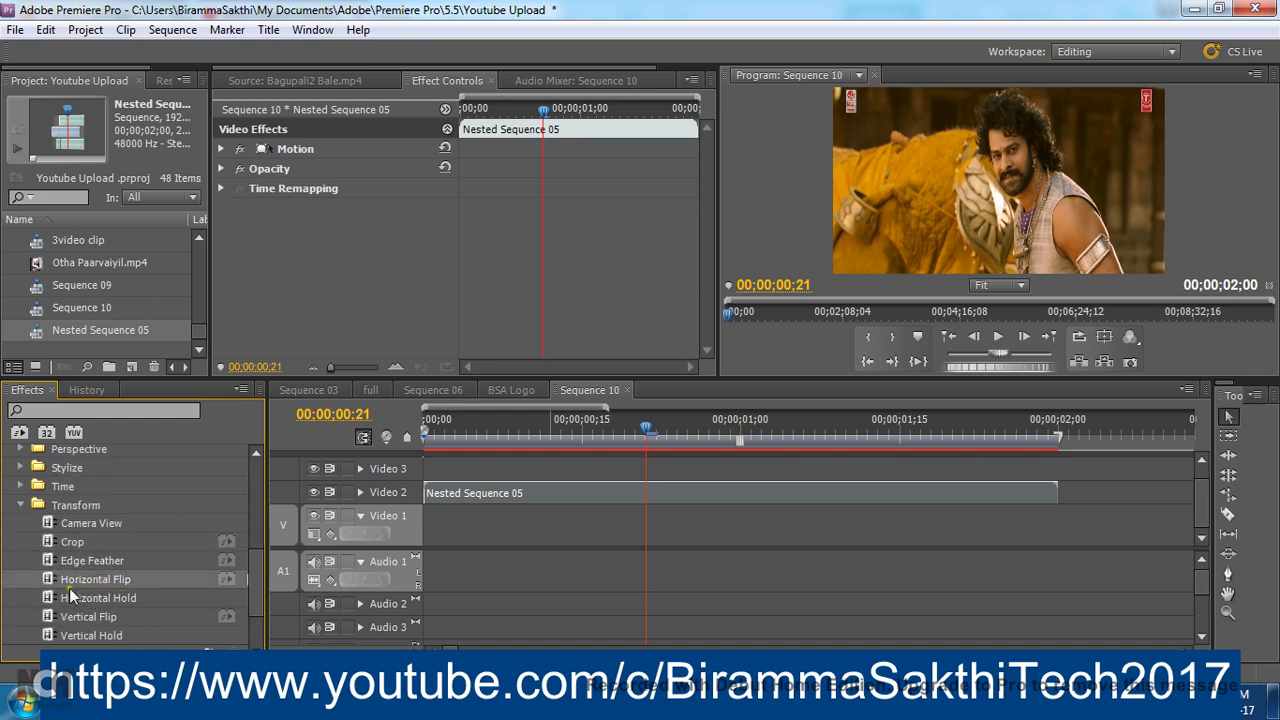
left_click_drag(52, 590, 471, 503)
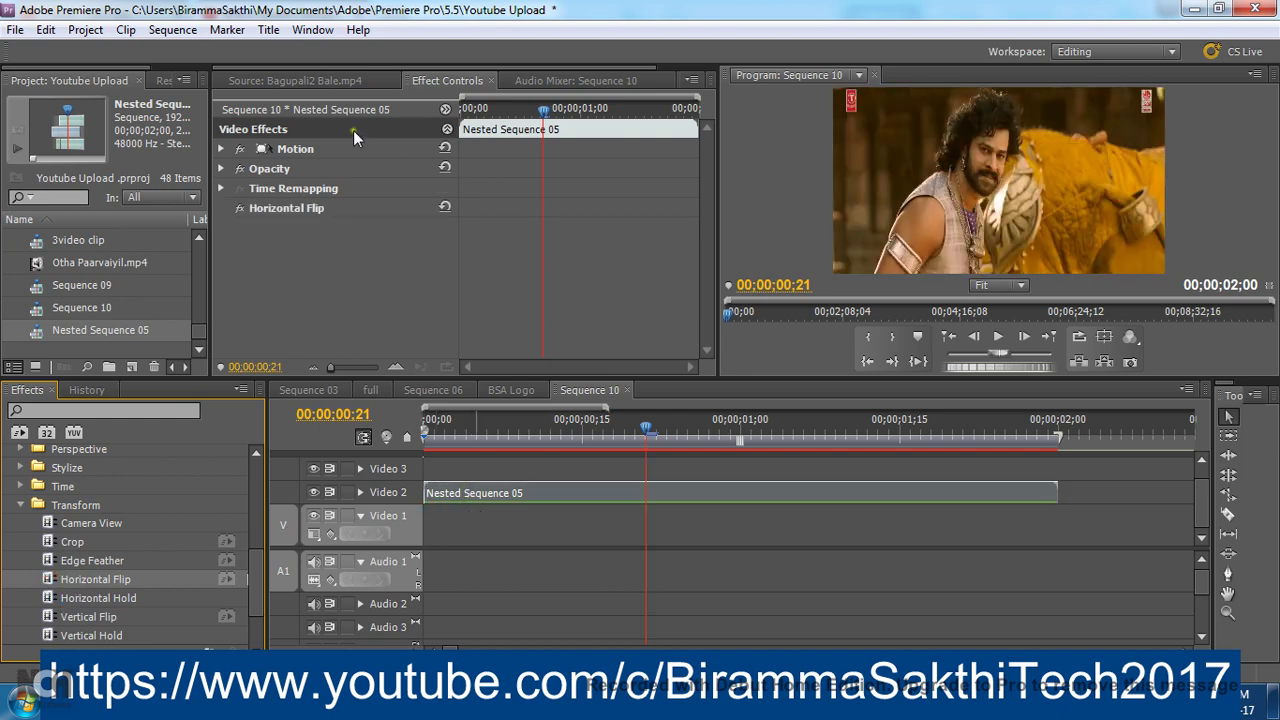
left_click(309, 148)
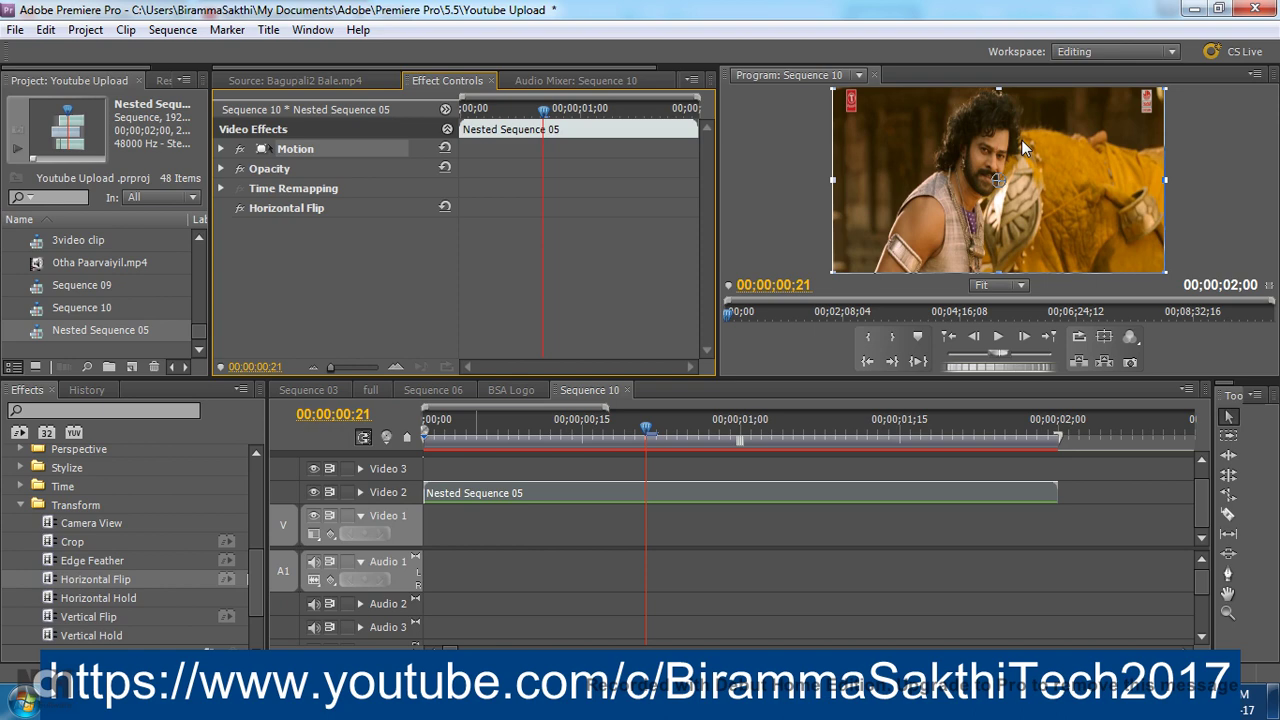
Turn off Uniform Scale, set Scale Width to 110 and lower Position X to 868
left_click(222, 148)
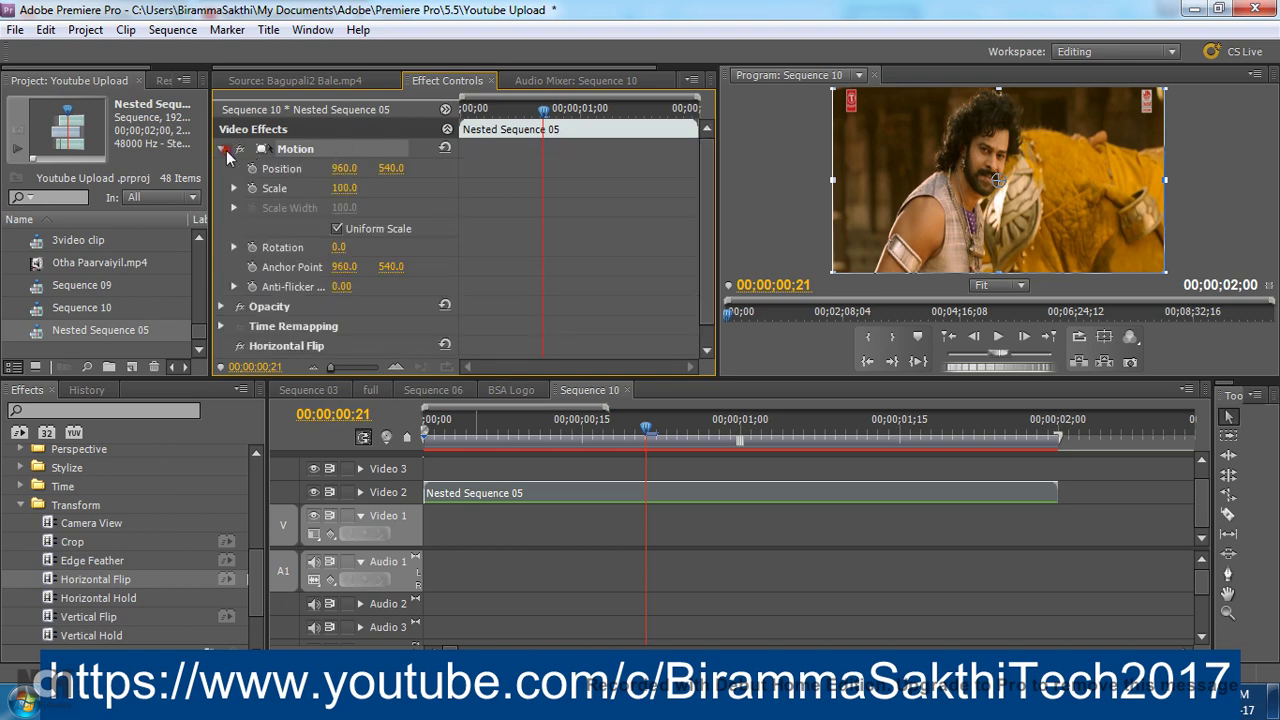
left_click(337, 229)
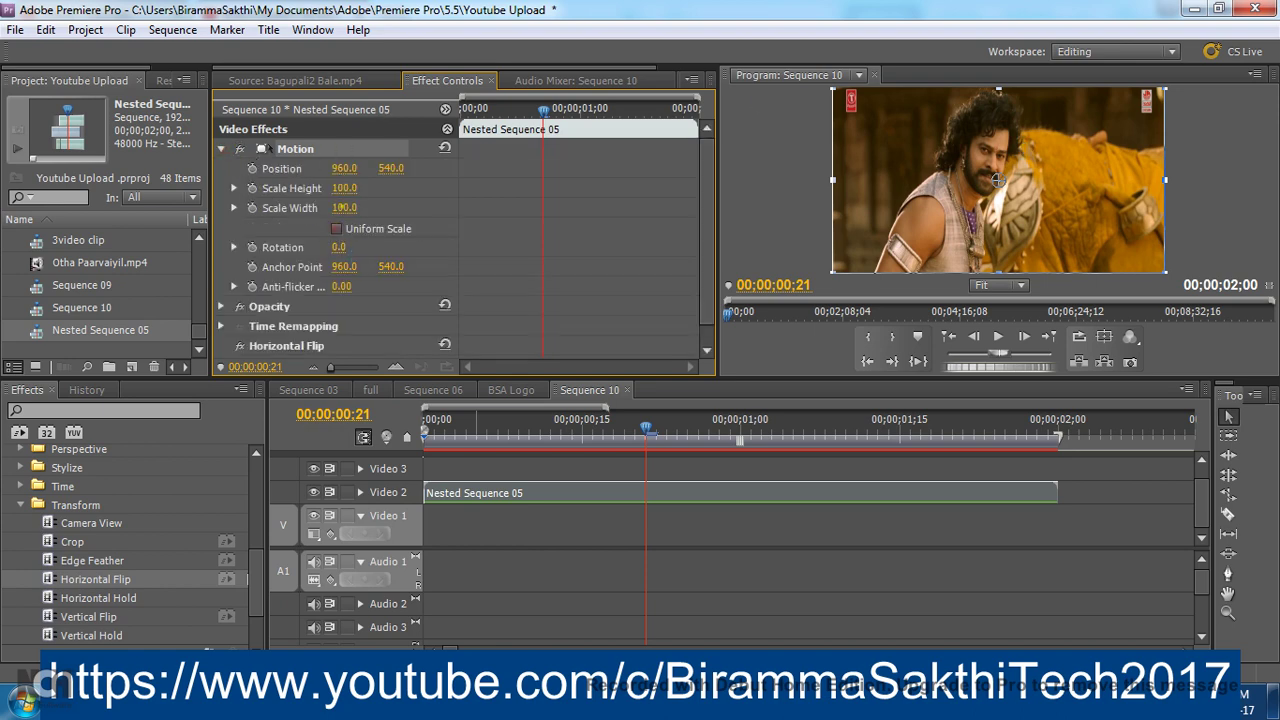
left_click(345, 208)
type("10")
key("BackSpace")
type("10")
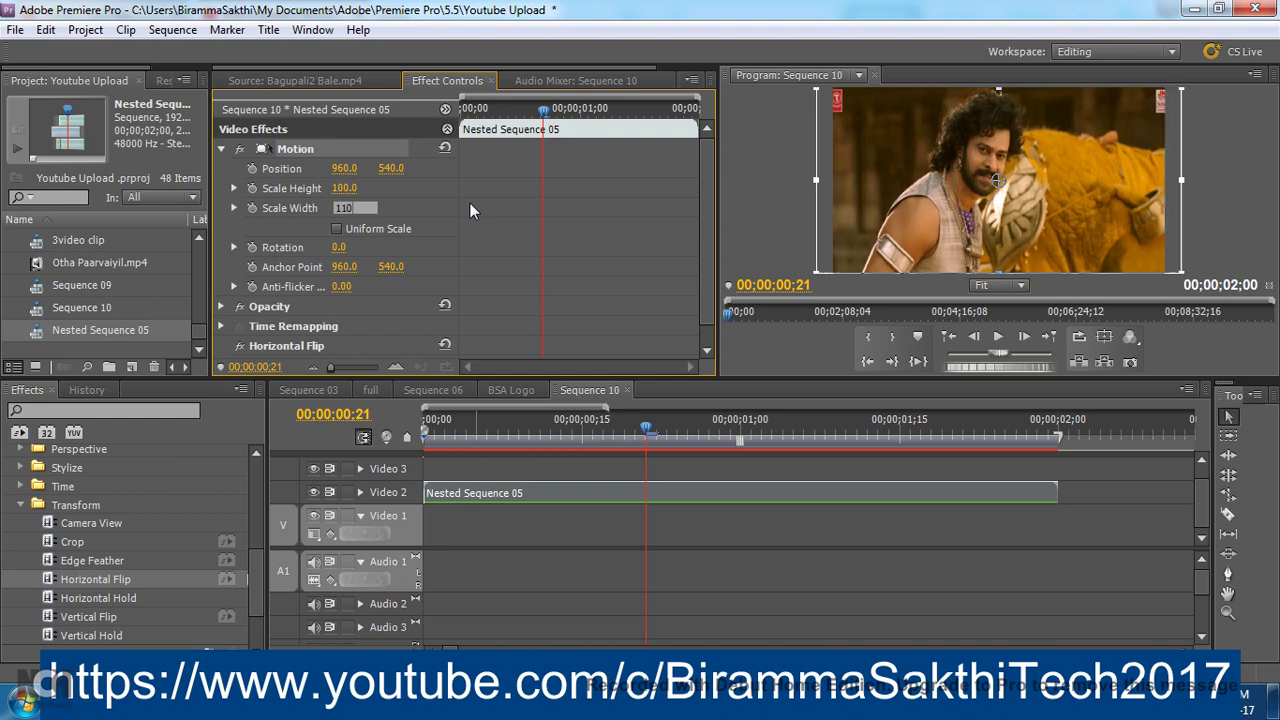
key("Return")
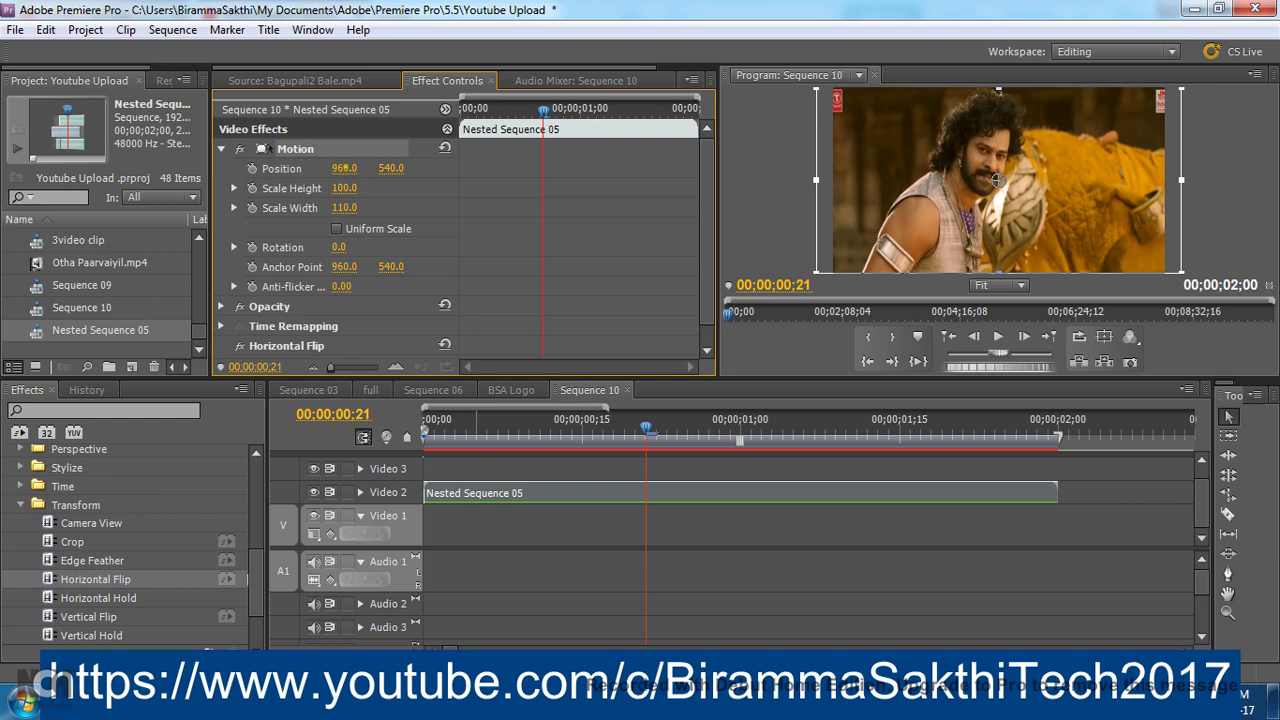
left_click_drag(344, 168, 256, 168)
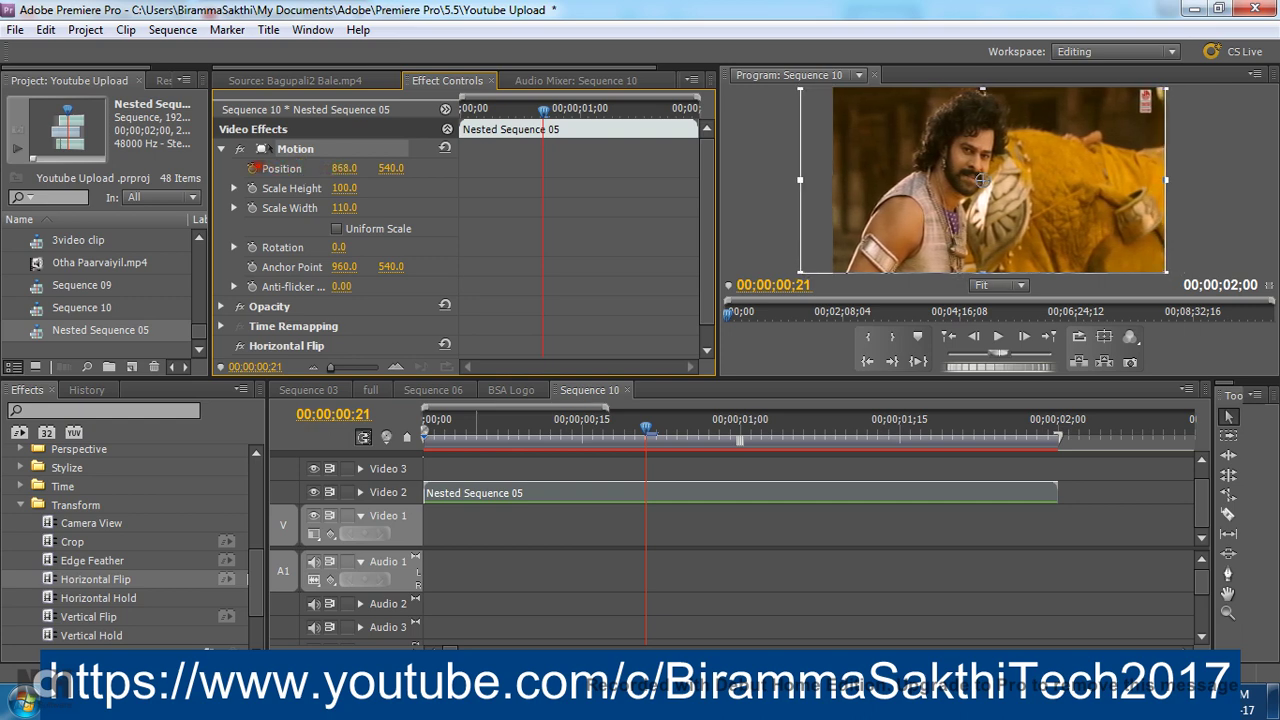
Apply the Distort > Mirror effect to the Nested Sequence 05 clip
left_click(21, 505)
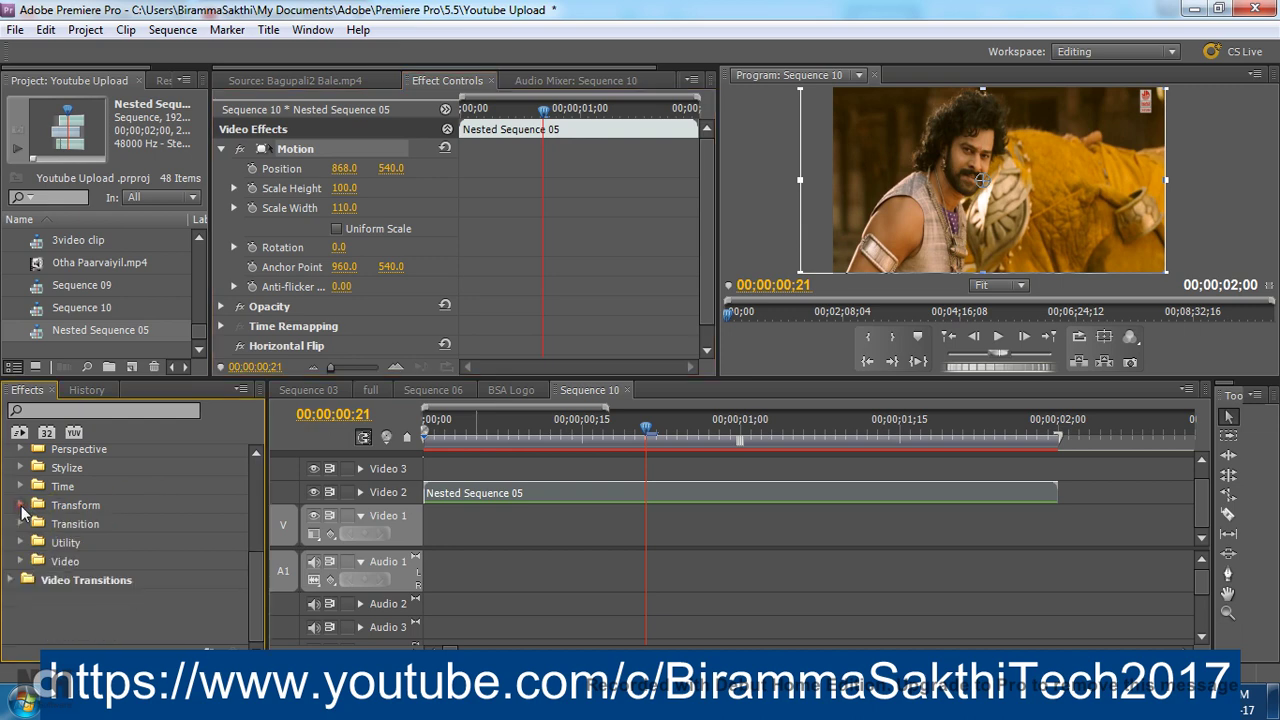
scroll(21, 512, "up", 1)
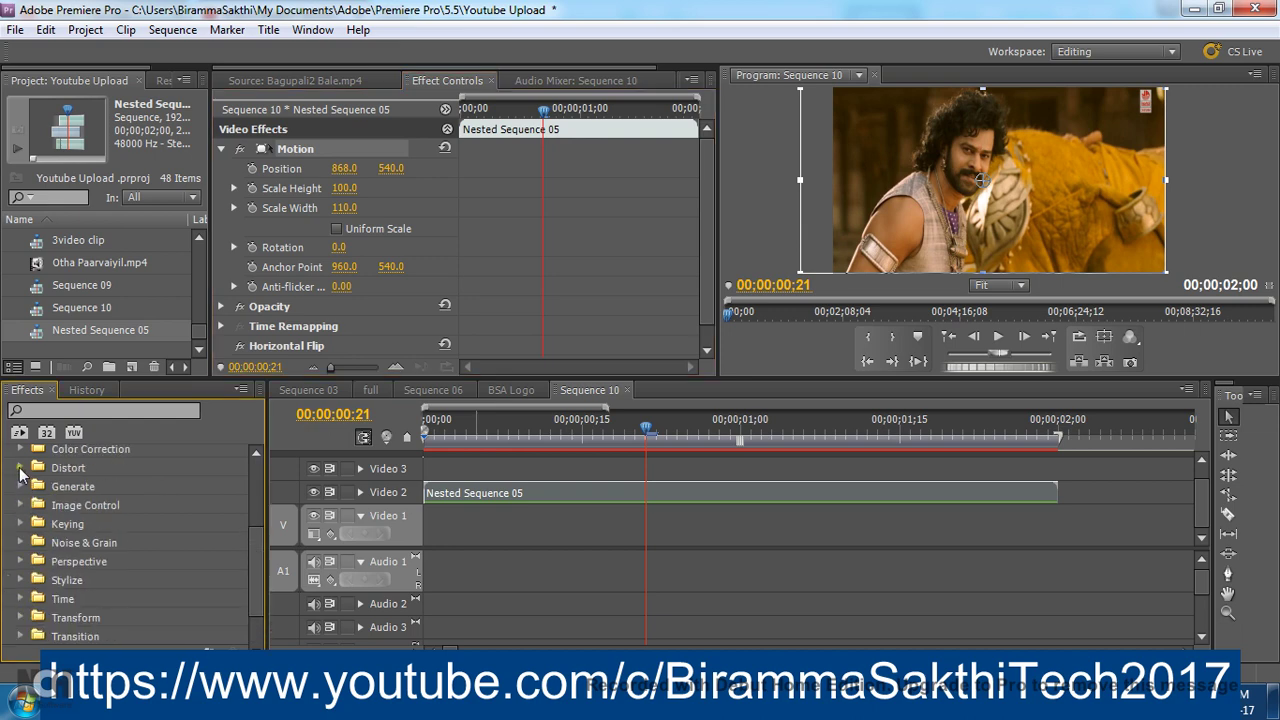
left_click(20, 467)
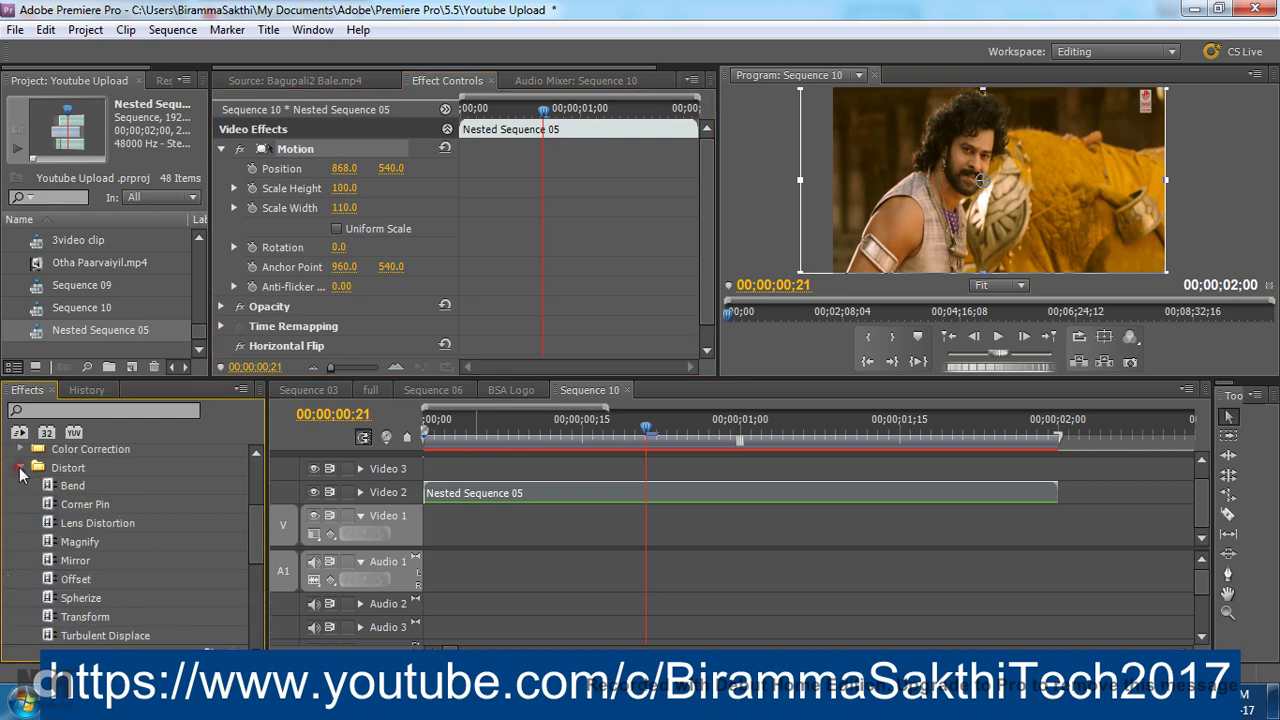
left_click(88, 562)
left_click_drag(48, 565, 469, 491)
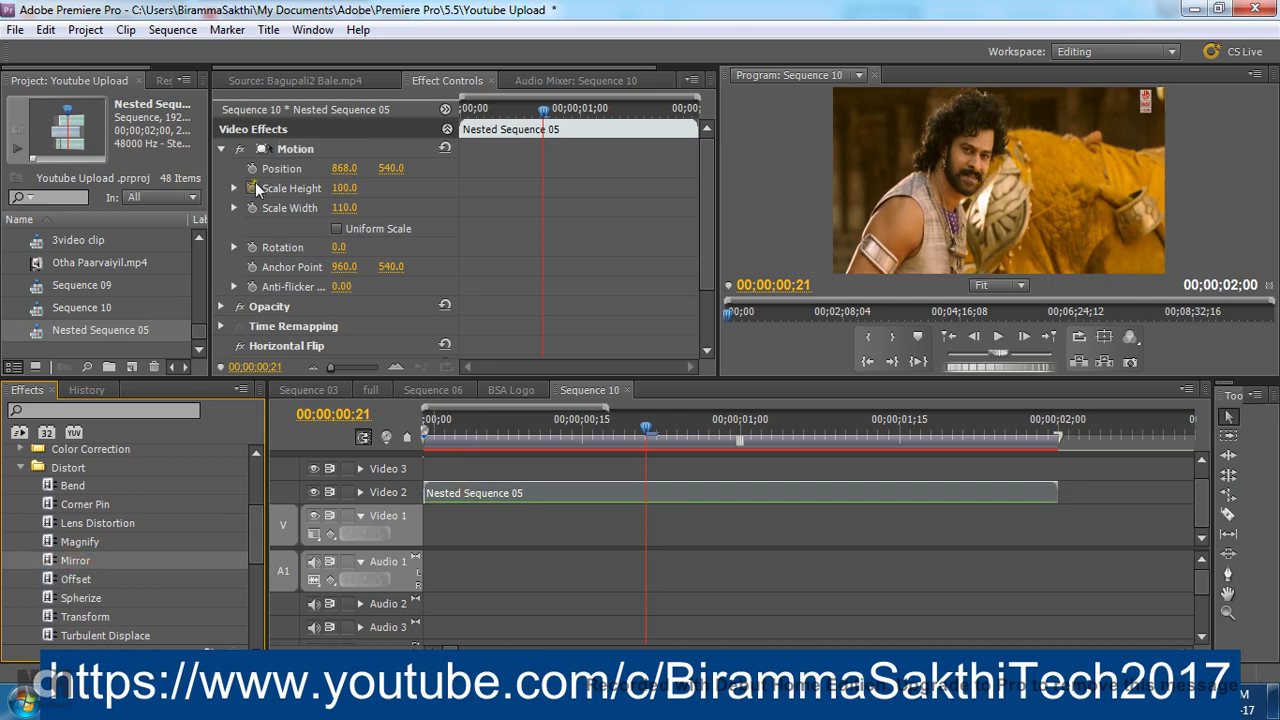
Move the Mirror reflection centre to about 1132.4, 635.0, then return the playhead to the start
left_click(221, 148)
left_click(305, 229)
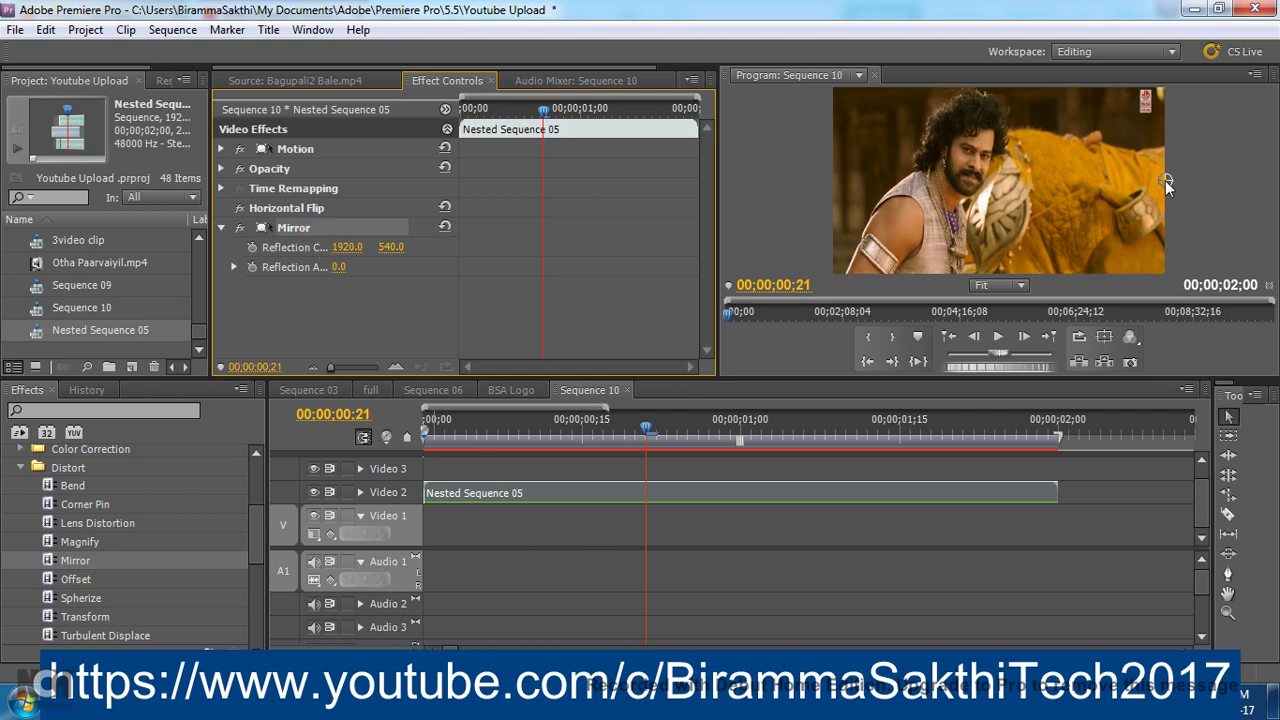
left_click_drag(1165, 180, 1016, 197)
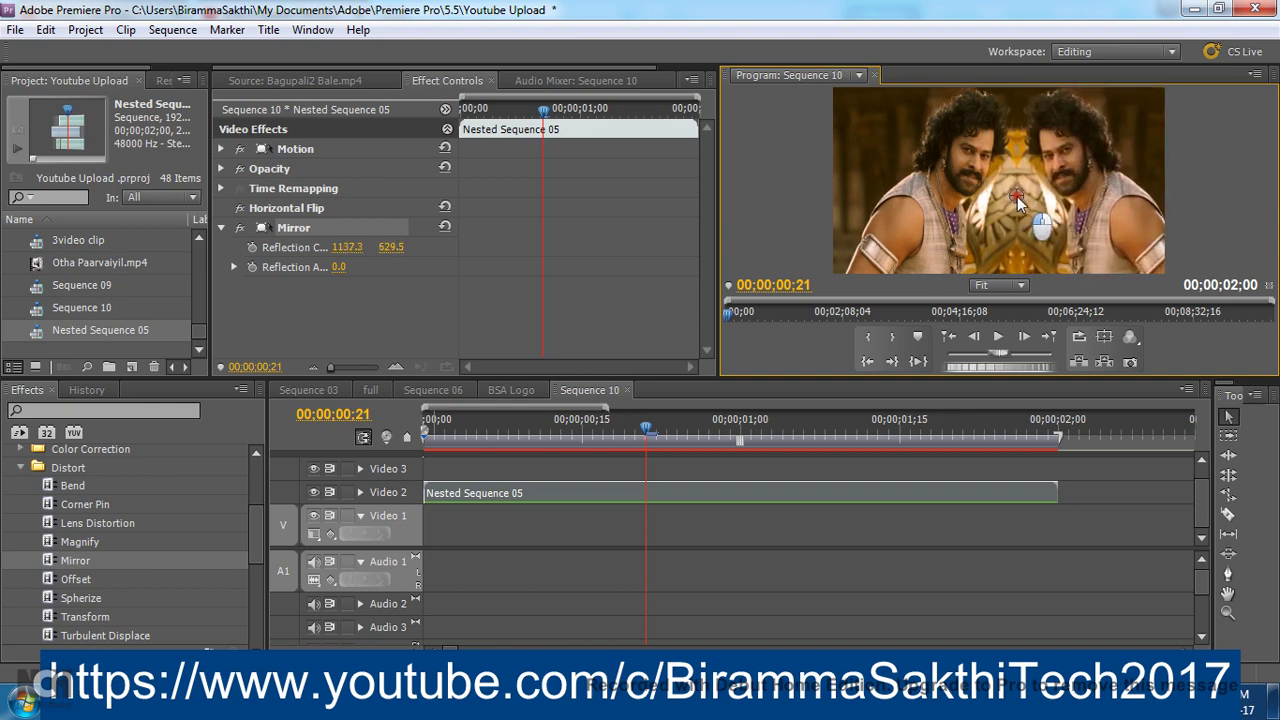
left_click_drag(646, 432, 426, 432)
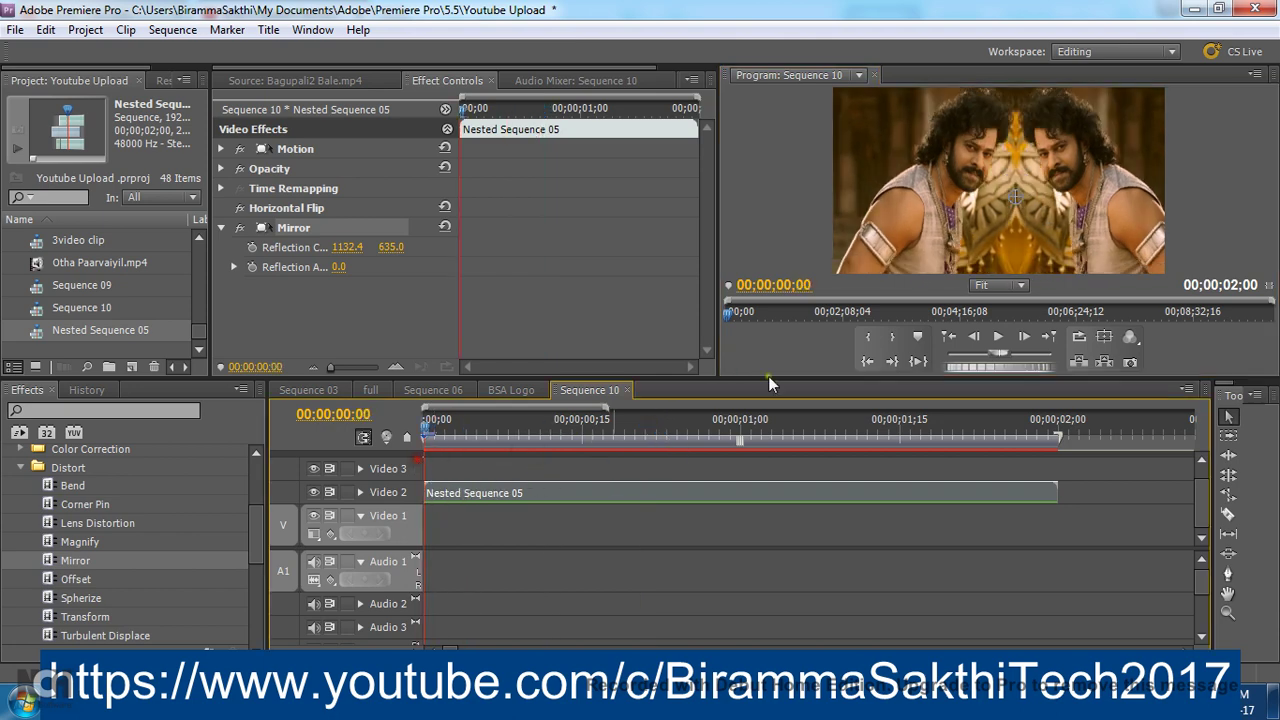
left_click(999, 337)
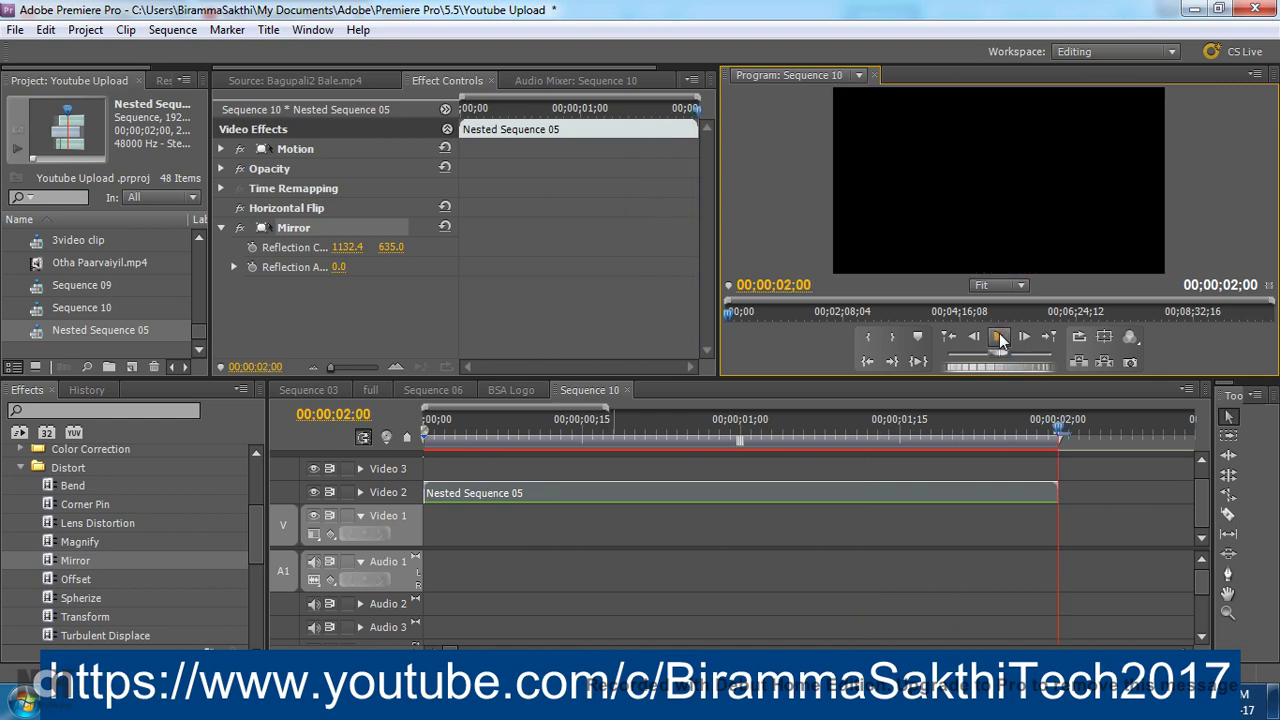
left_click(999, 337)
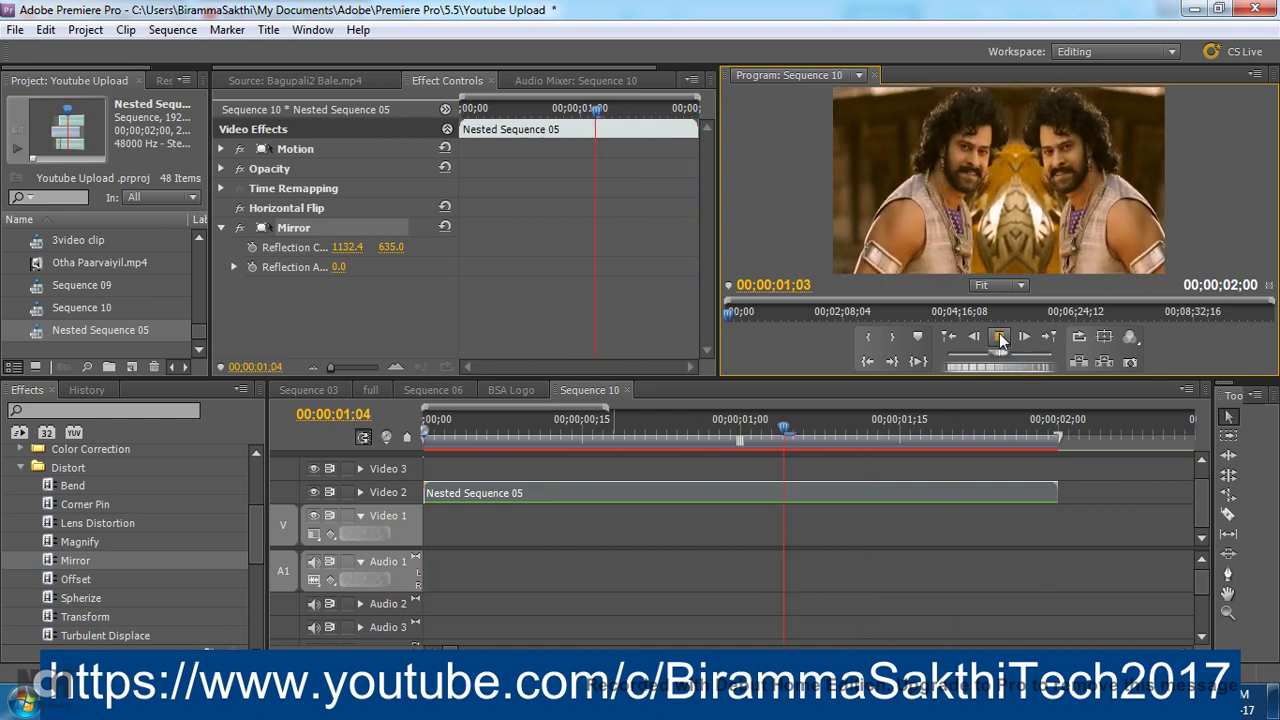
left_click(999, 337)
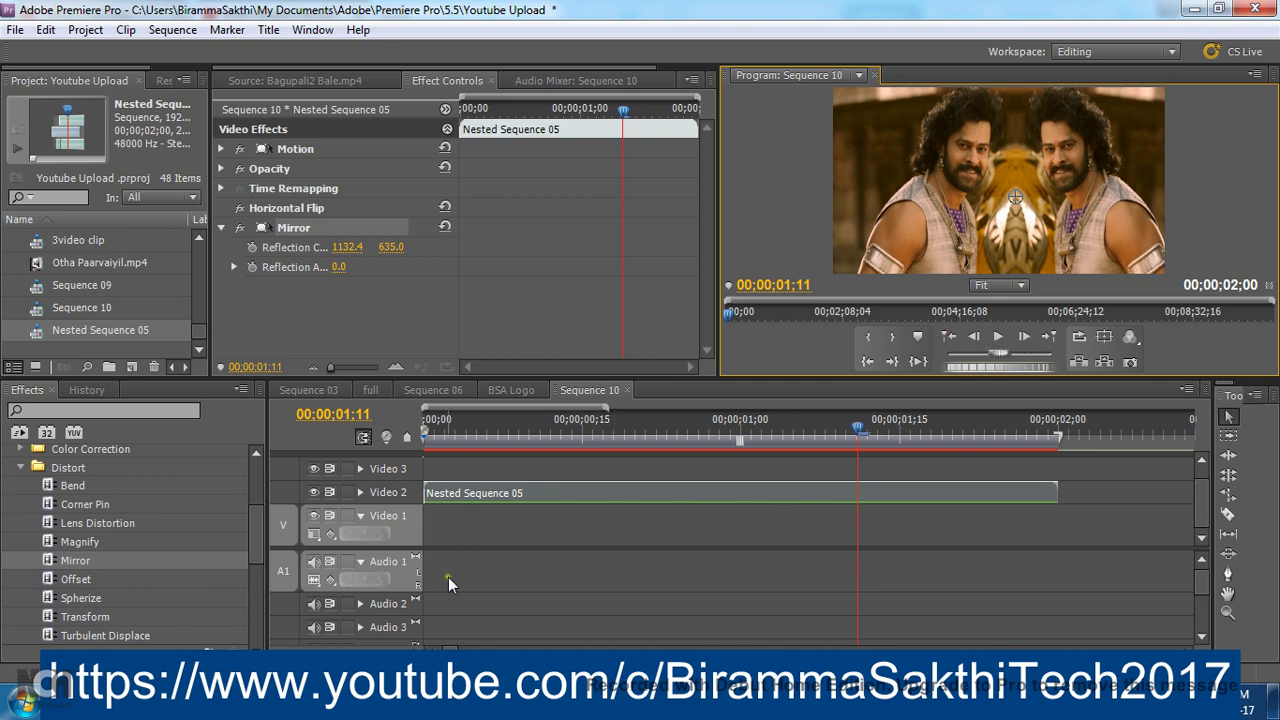
key("minus")
left_click_drag(708, 410, 702, 410)
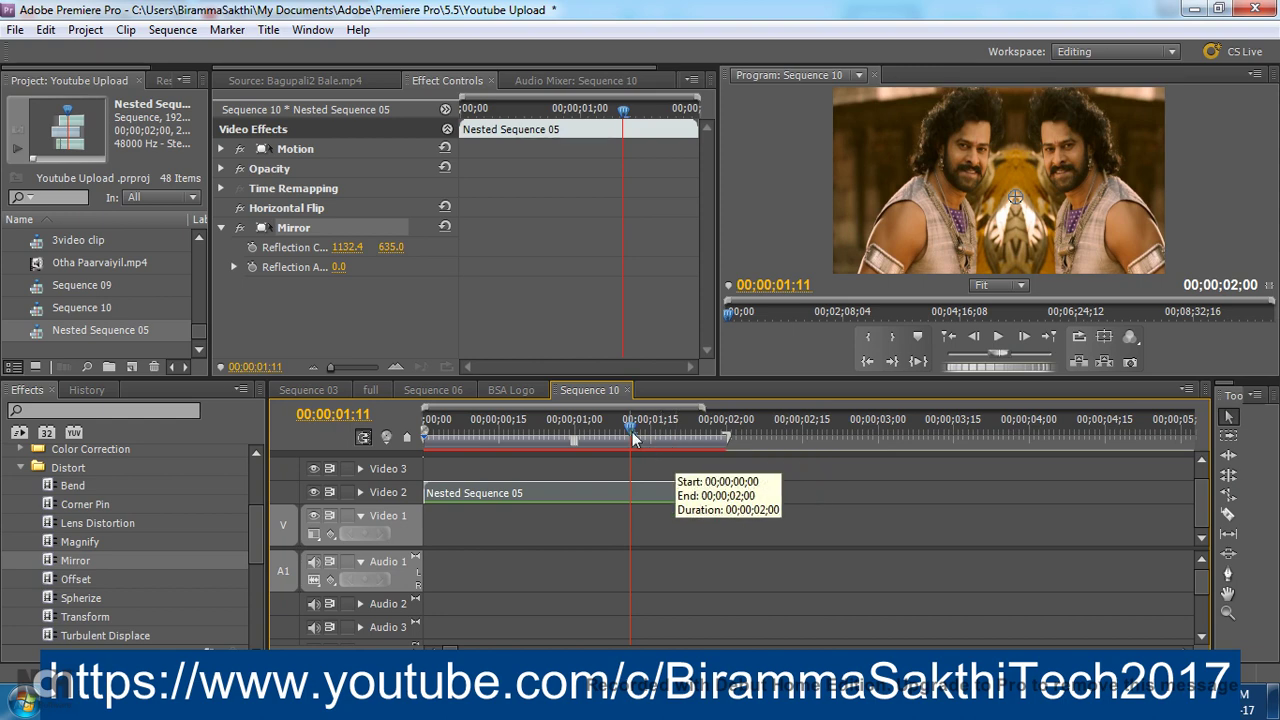
left_click_drag(632, 432, 545, 432)
left_click(820, 494)
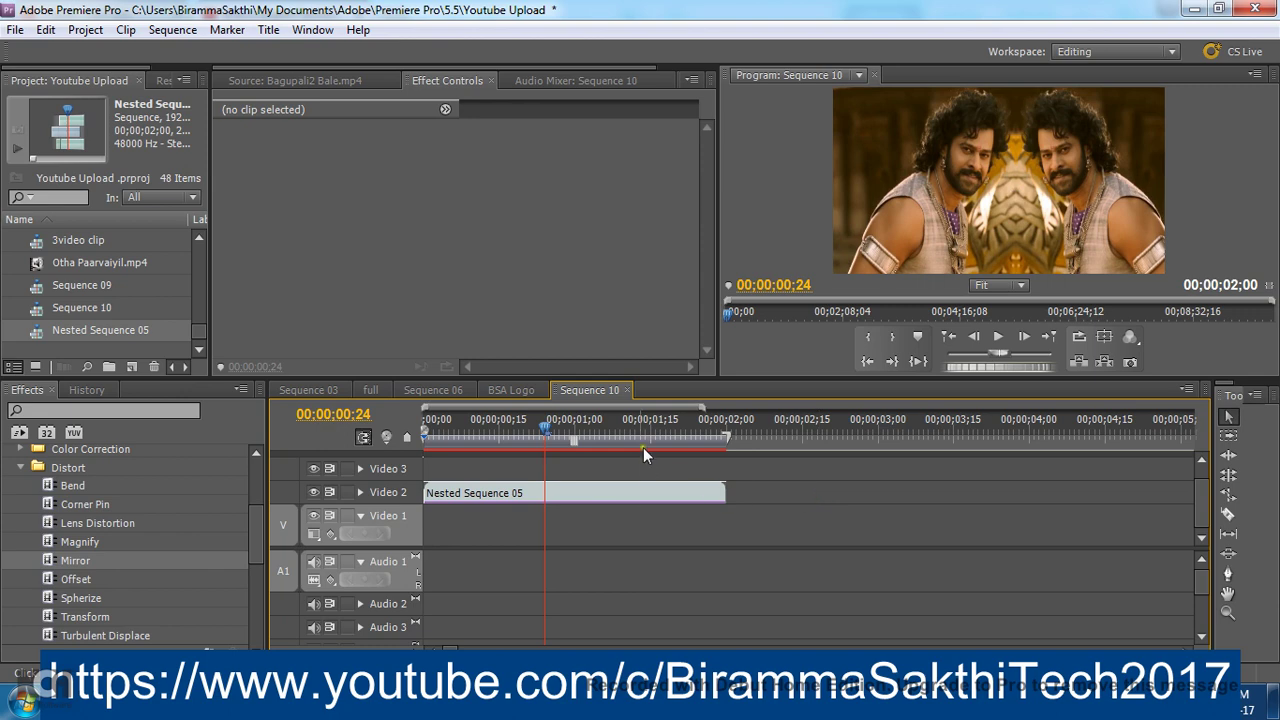
mouse_move(779, 703)
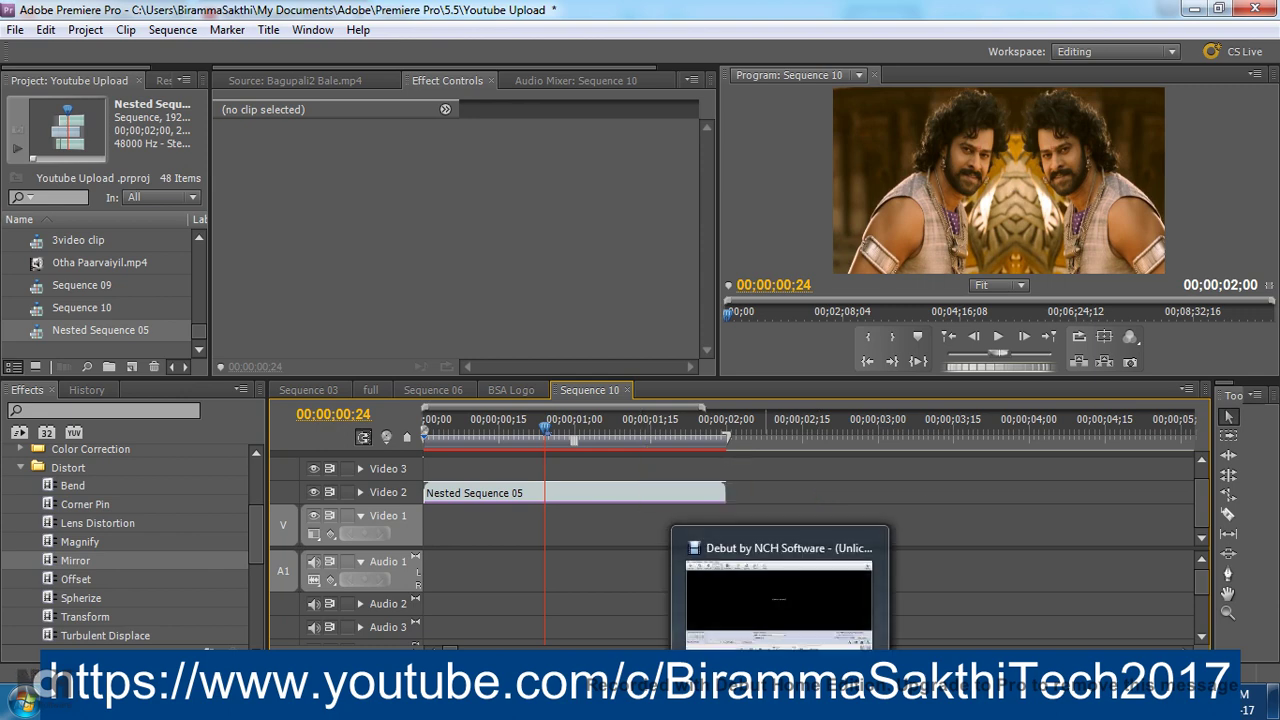
Bring the Chrome window with the YouTube channel home page to the front
mouse_move(490, 703)
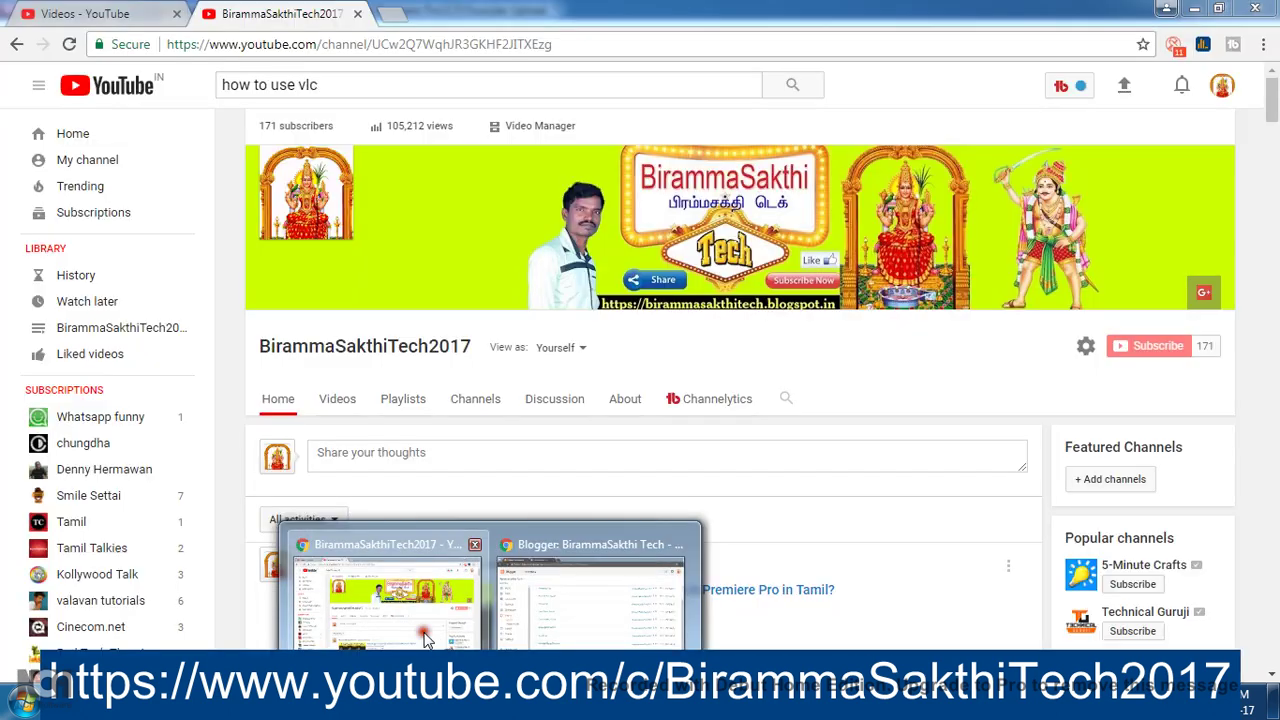
left_click(425, 638)
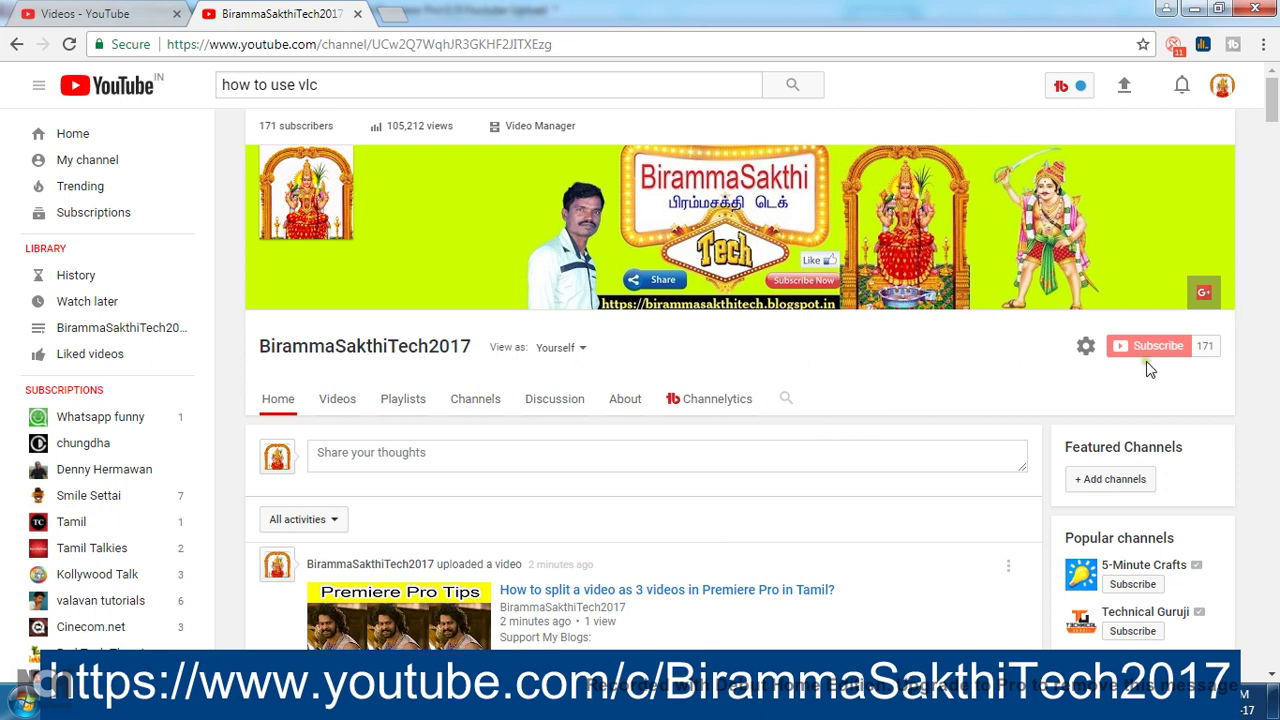